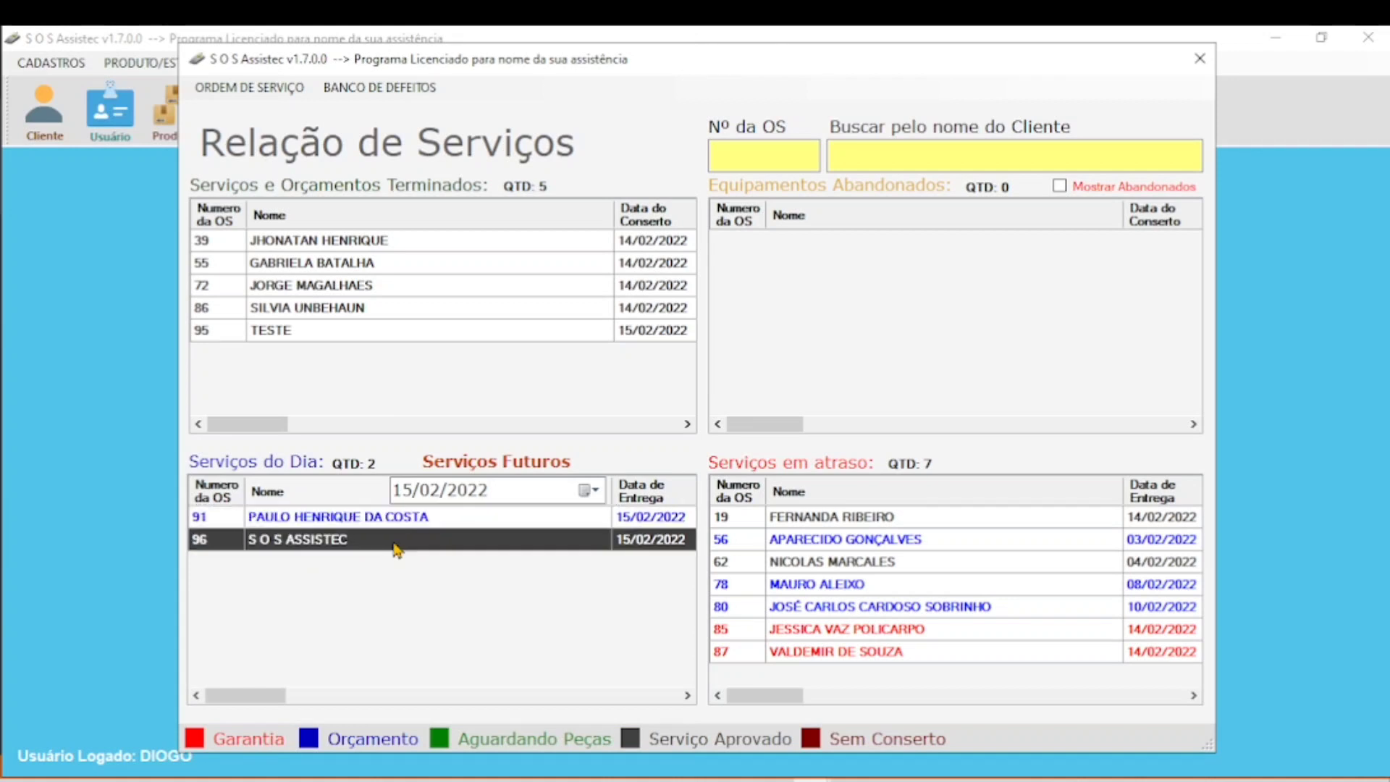
pyautogui.click(395, 528)
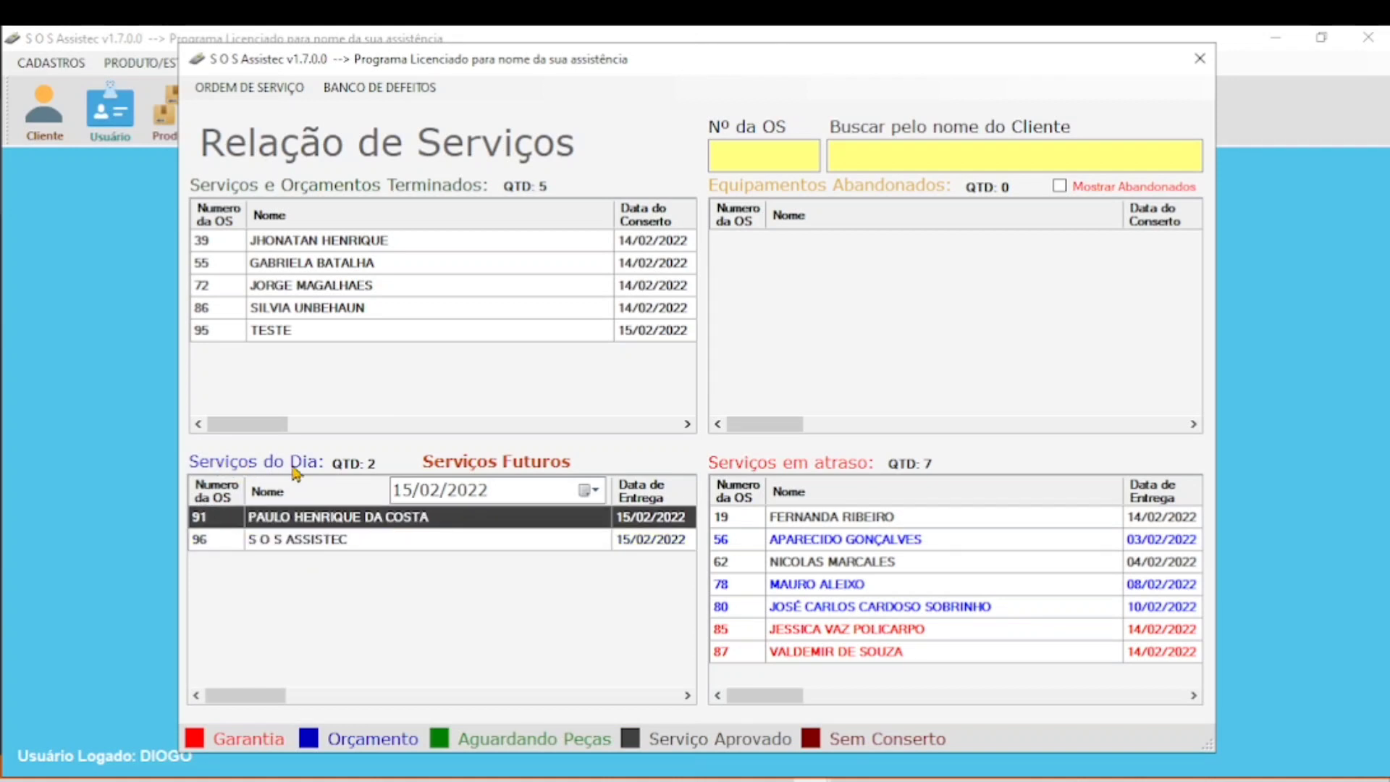
pyautogui.click(313, 538)
pyautogui.click(337, 526)
pyautogui.click(304, 545)
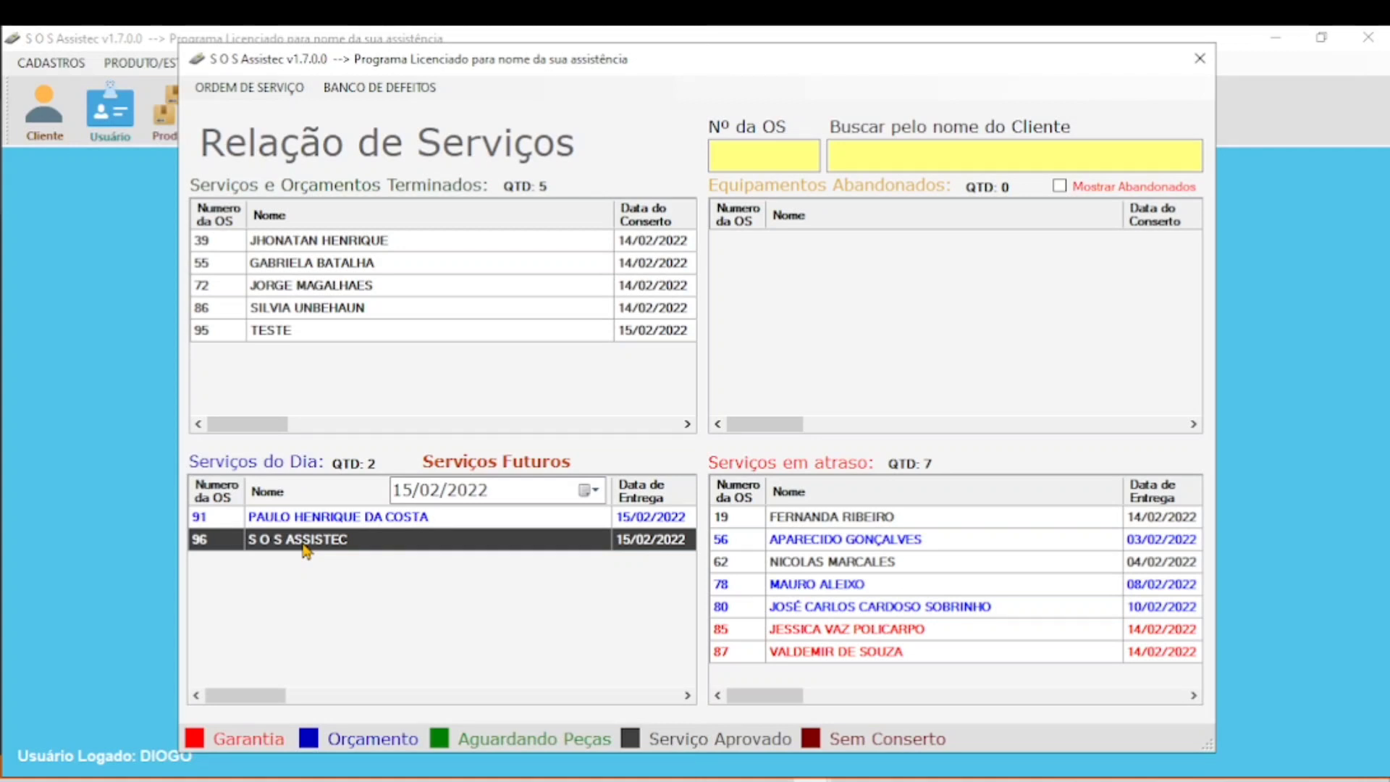
pyautogui.click(317, 526)
pyautogui.click(317, 548)
# Step: Check the future services due on 16/02/2022 and return the delivery date filter to 15/02/2022
pyautogui.click(592, 493)
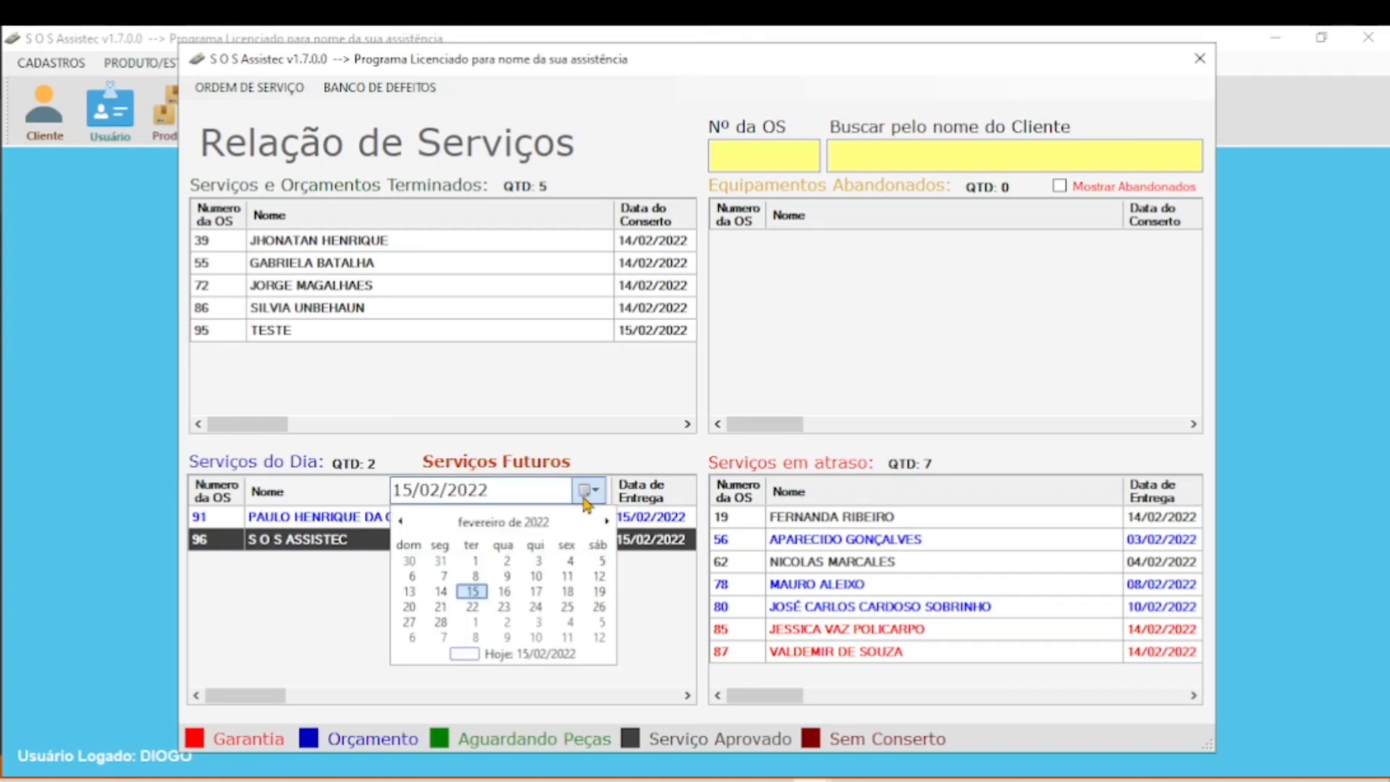
pyautogui.click(505, 592)
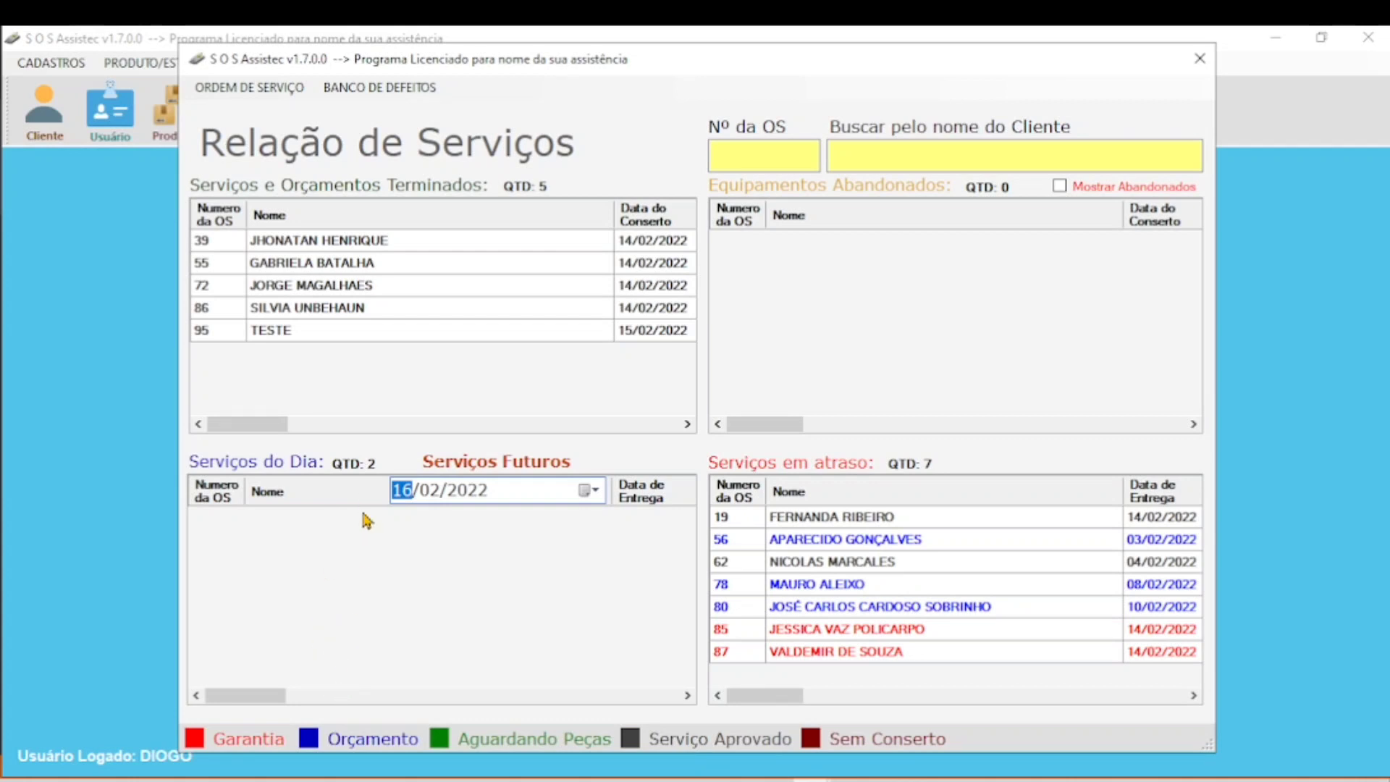
pyautogui.click(589, 492)
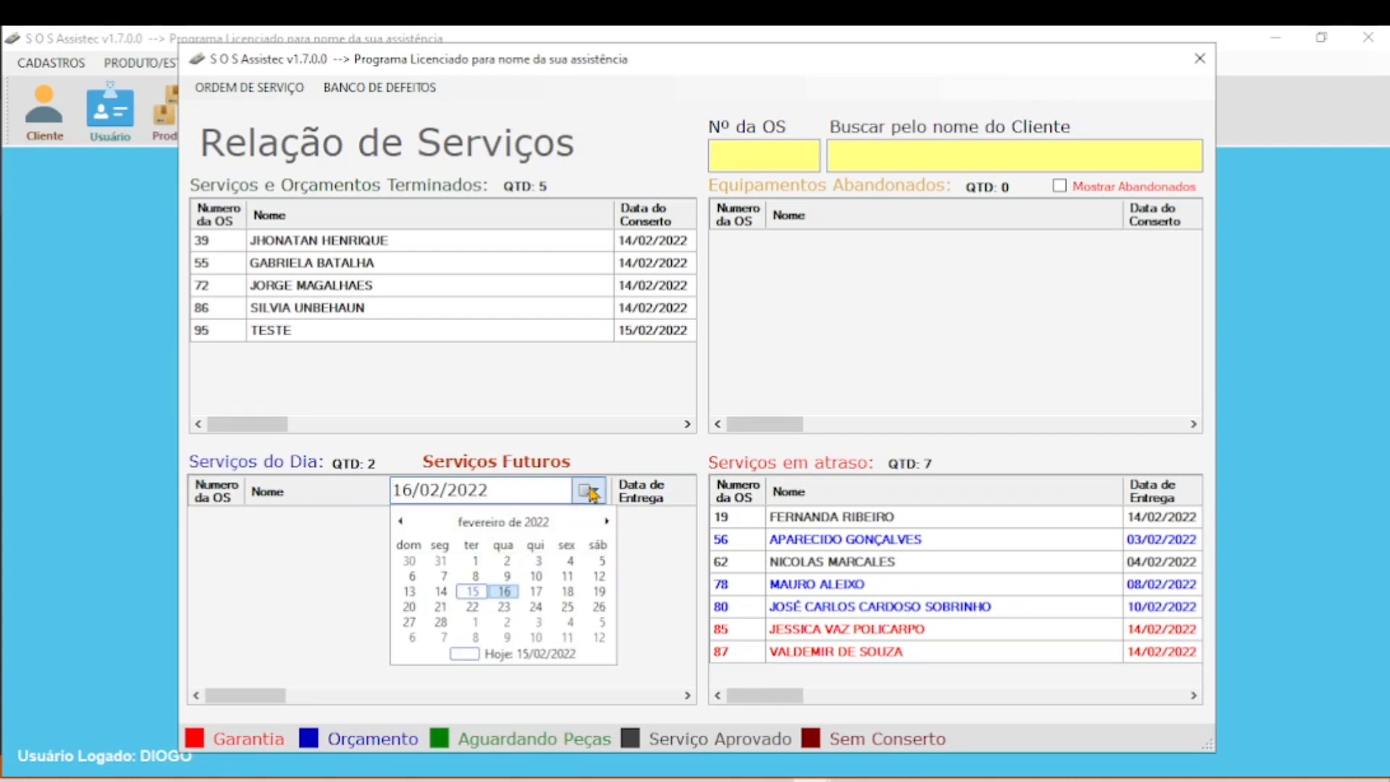
pyautogui.click(590, 492)
pyautogui.click(589, 491)
pyautogui.click(589, 492)
pyautogui.click(589, 491)
pyautogui.click(474, 592)
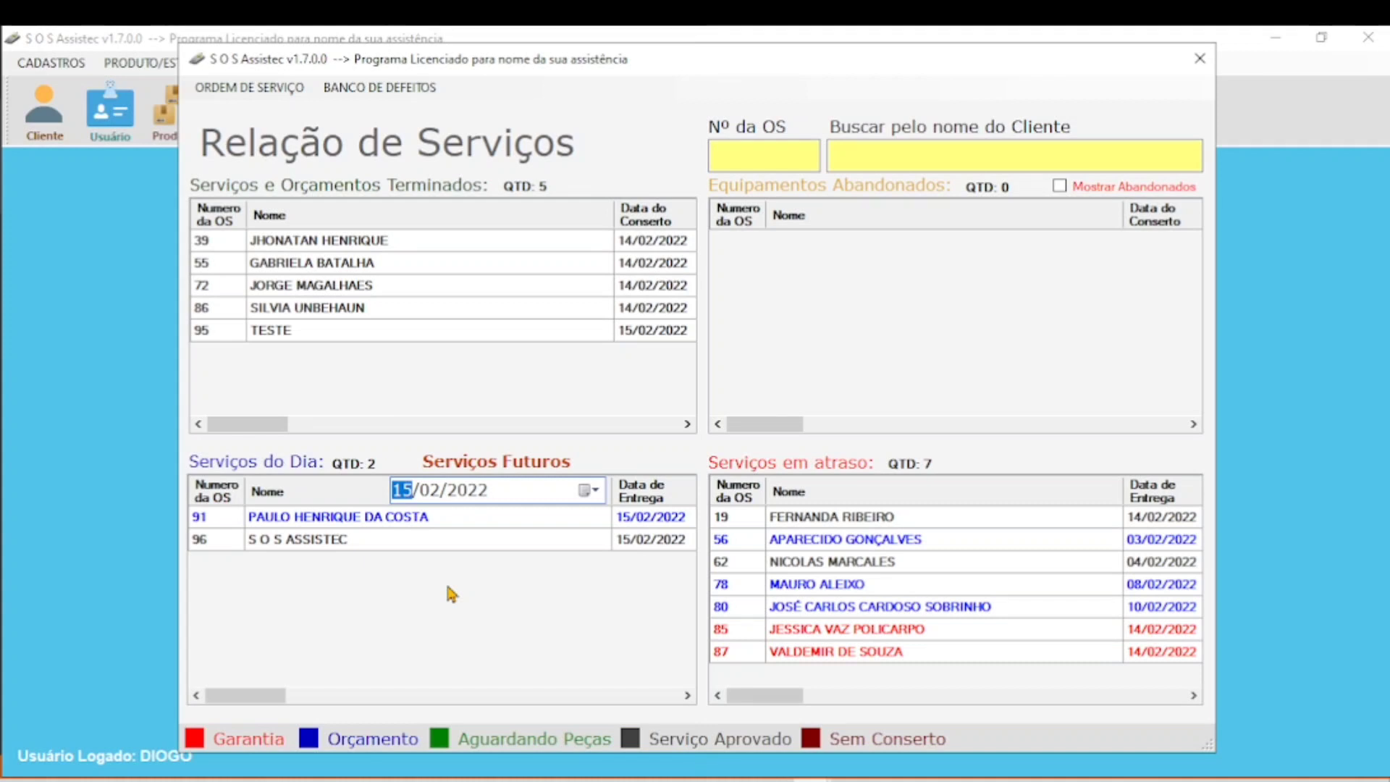
# Step: Show the future services due on 17/02/2022 and select the order listed for that date
pyautogui.click(590, 494)
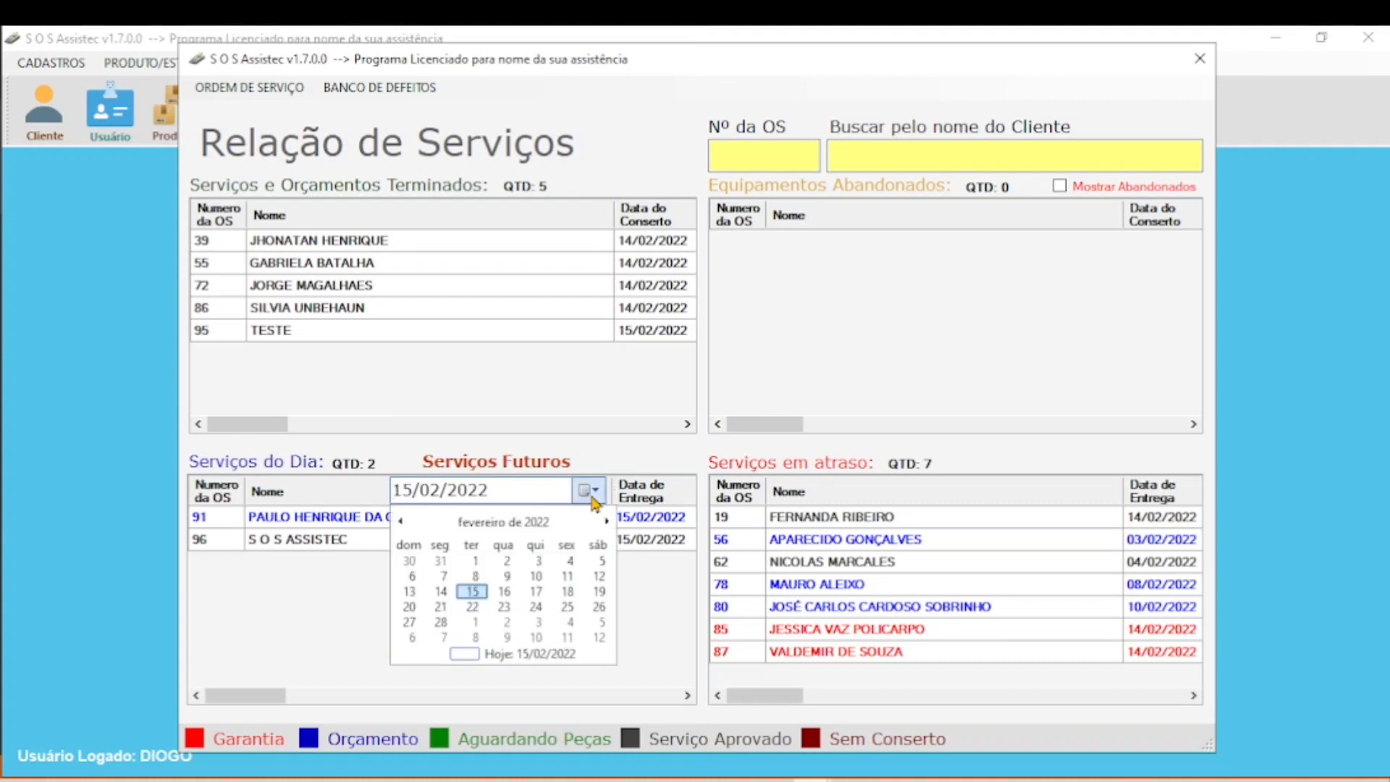
pyautogui.click(541, 590)
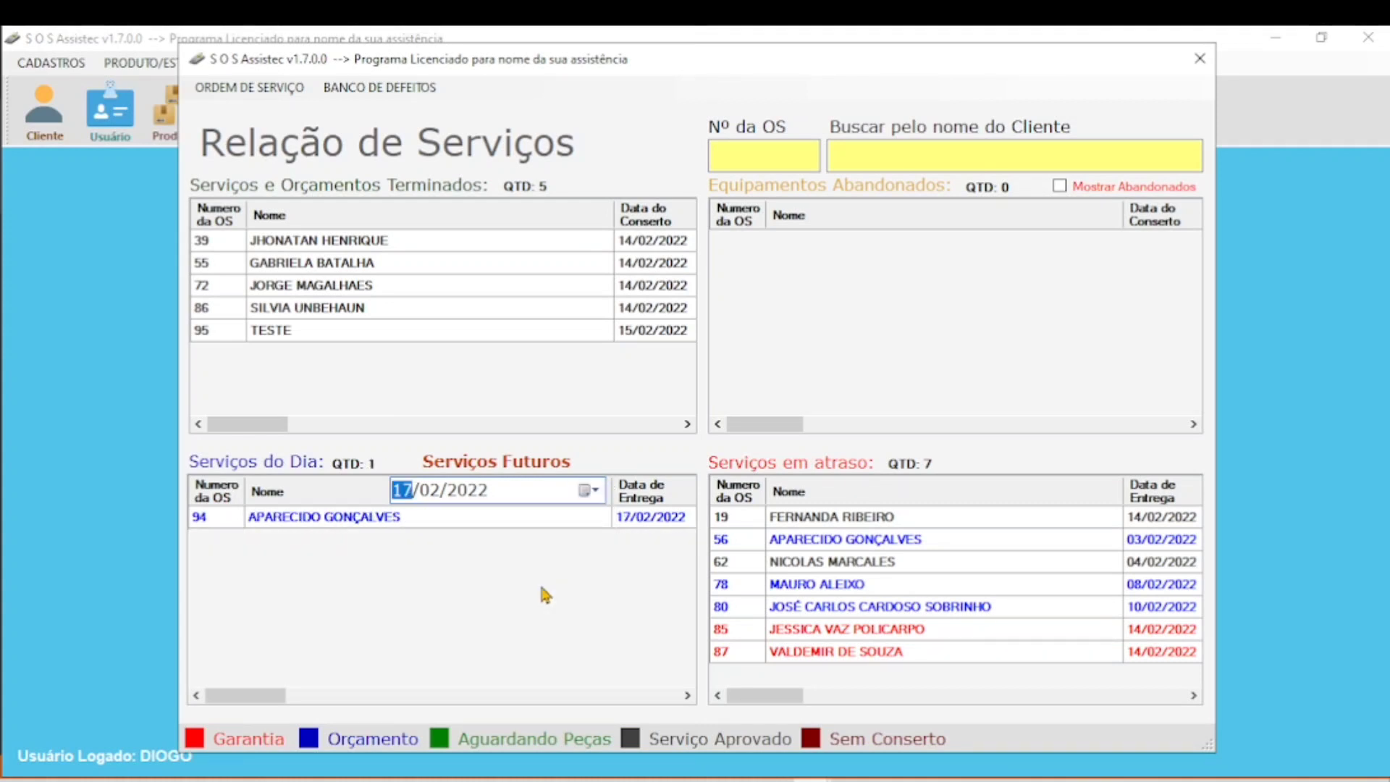
pyautogui.click(369, 520)
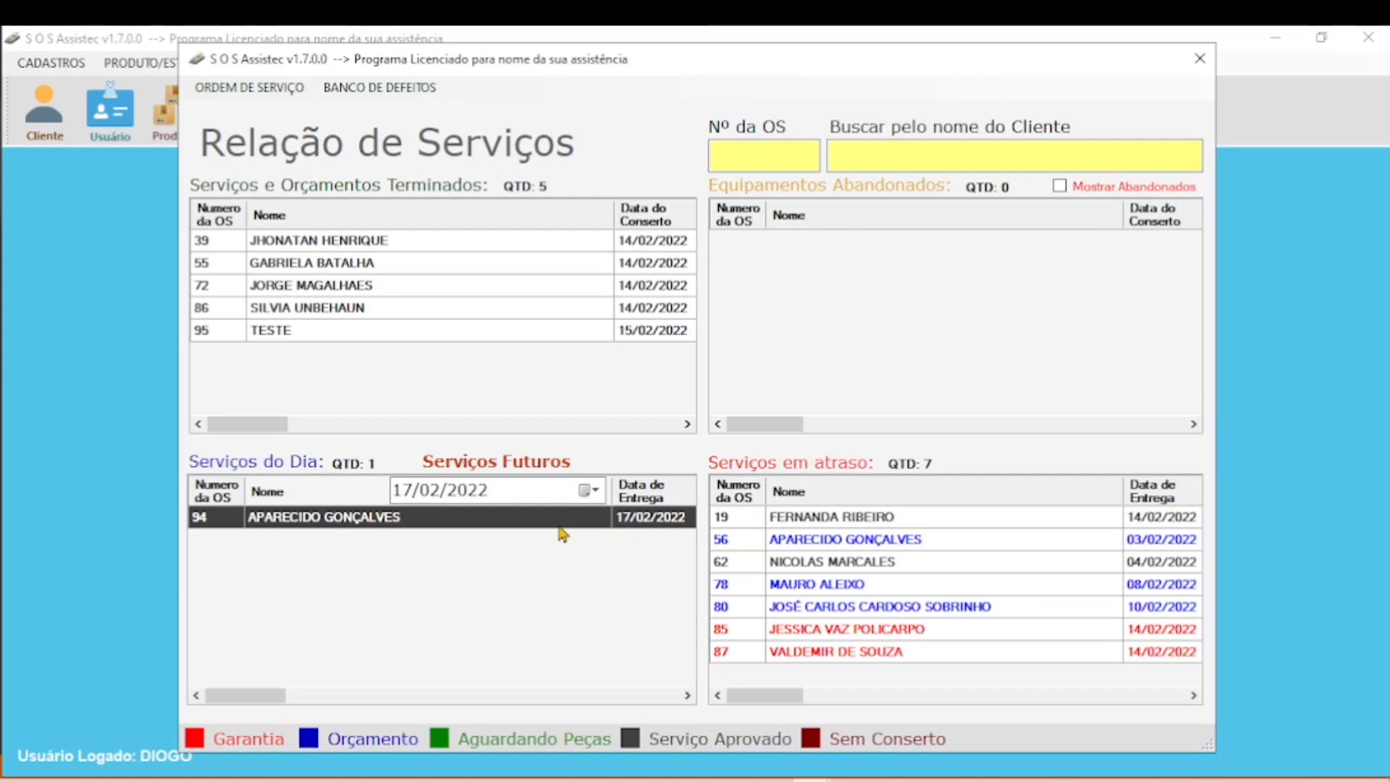
pyautogui.click(809, 587)
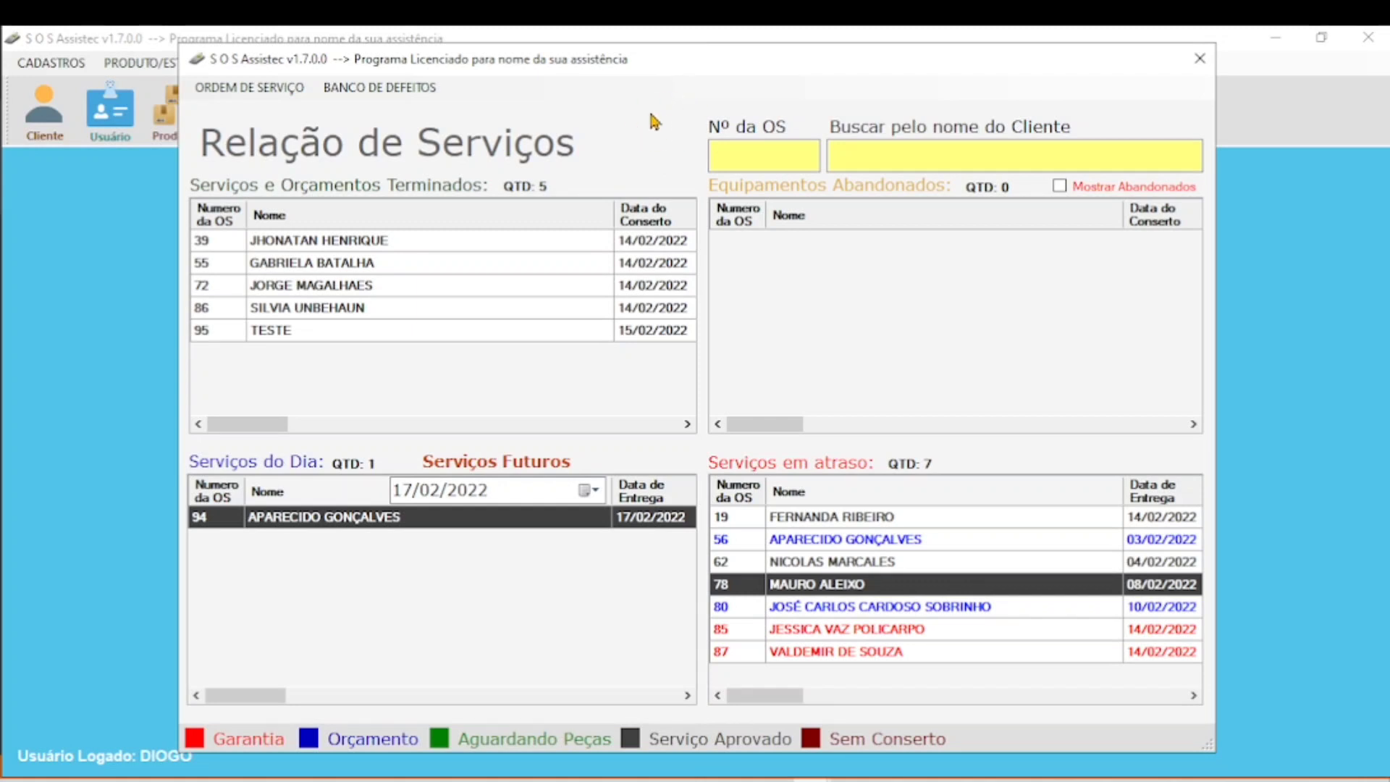
pyautogui.click(868, 613)
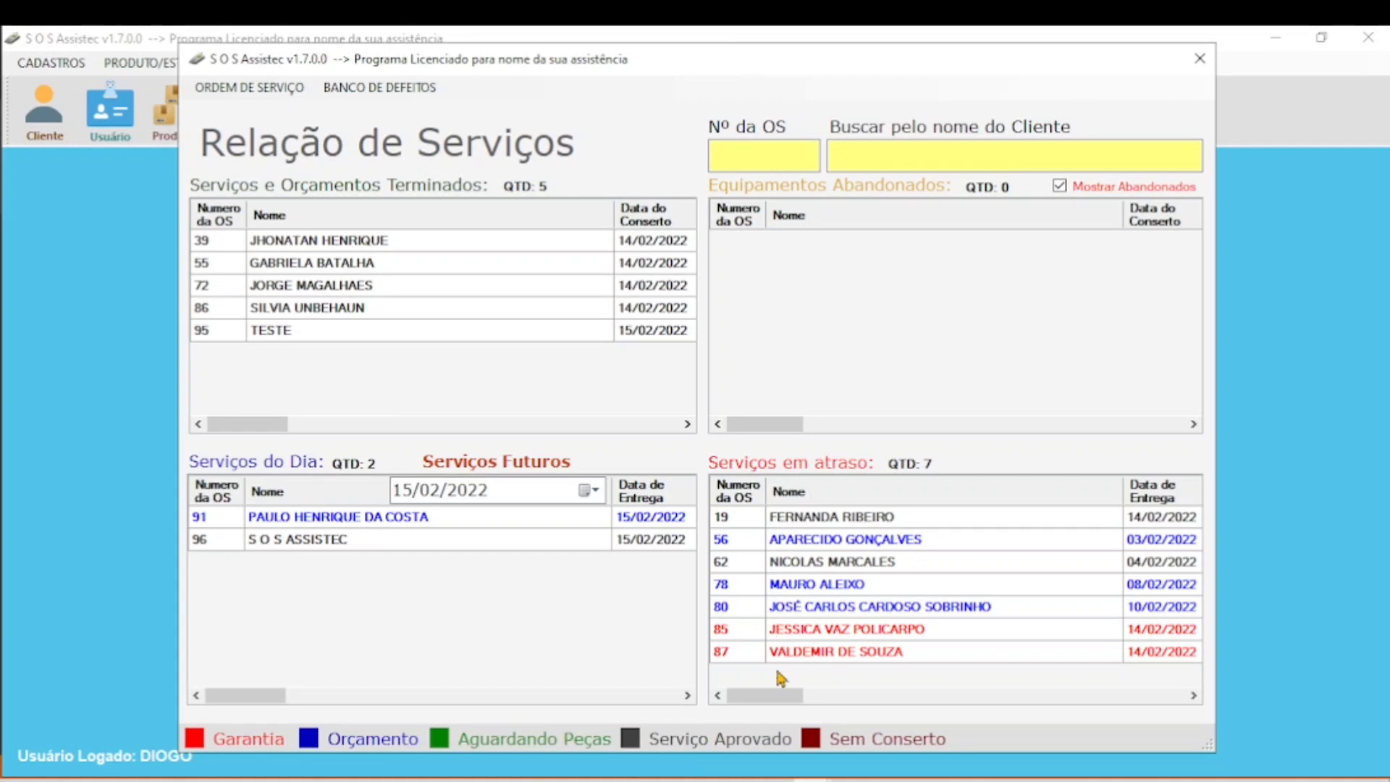
pyautogui.click(522, 287)
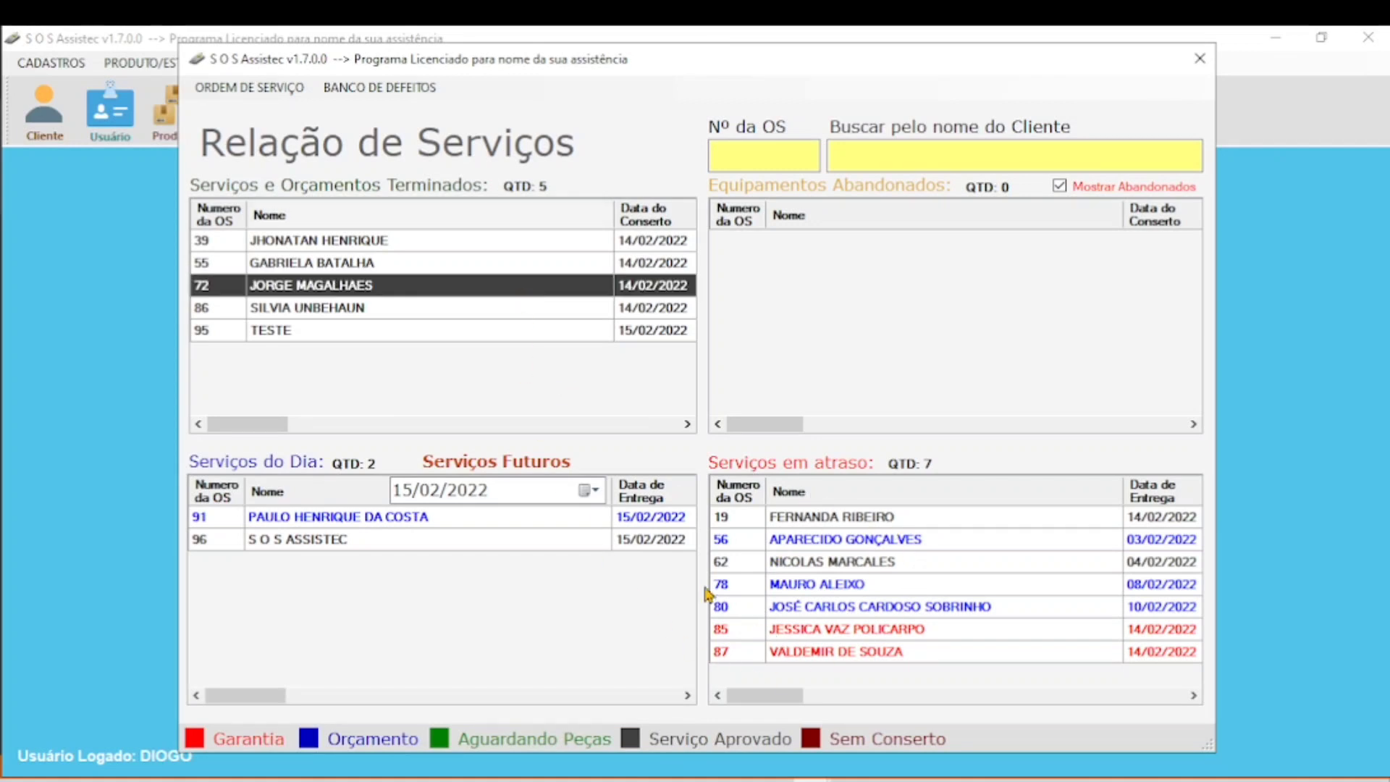
pyautogui.click(648, 542)
pyautogui.click(898, 630)
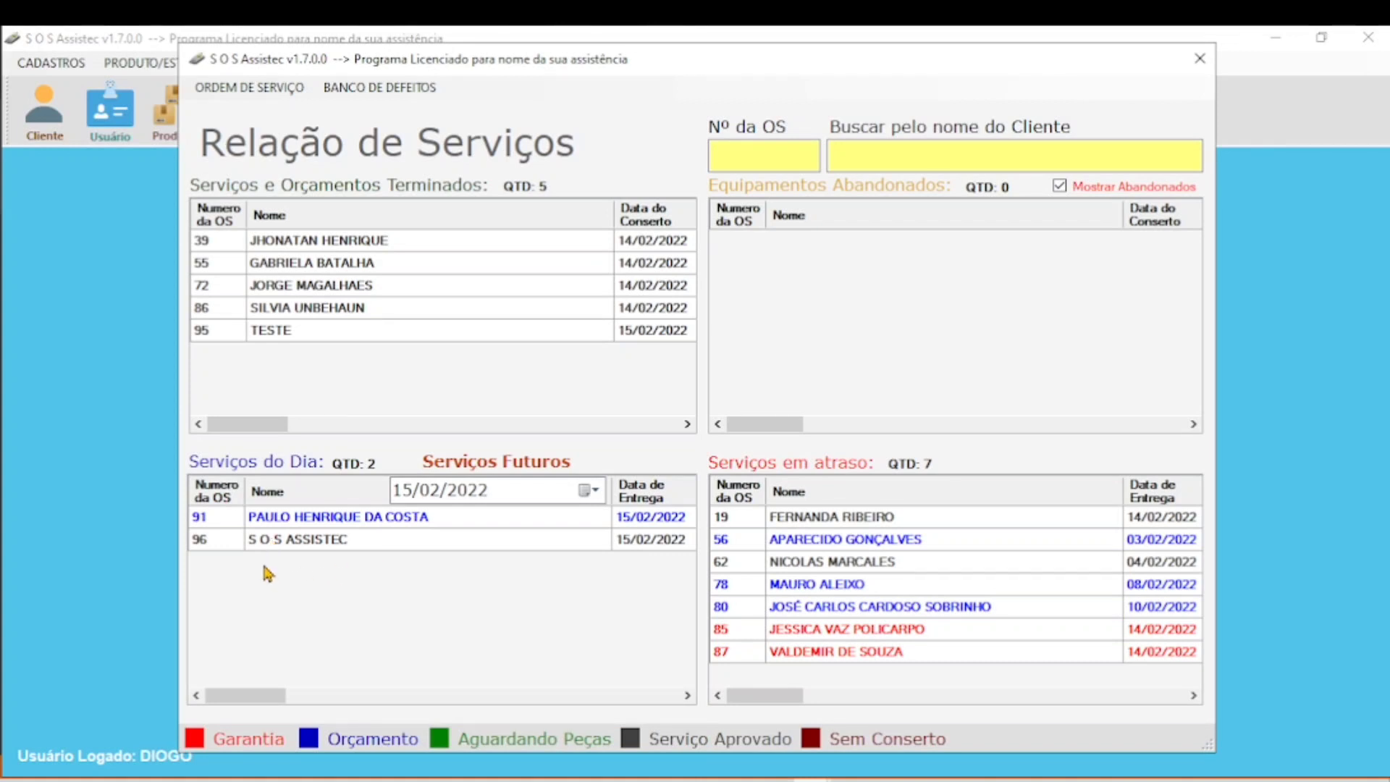
# Step: Open the S O S ASSISTEC order due that day and fill Serviço Executado with "s o s assistec" repeated four times without separators
pyautogui.click(342, 545)
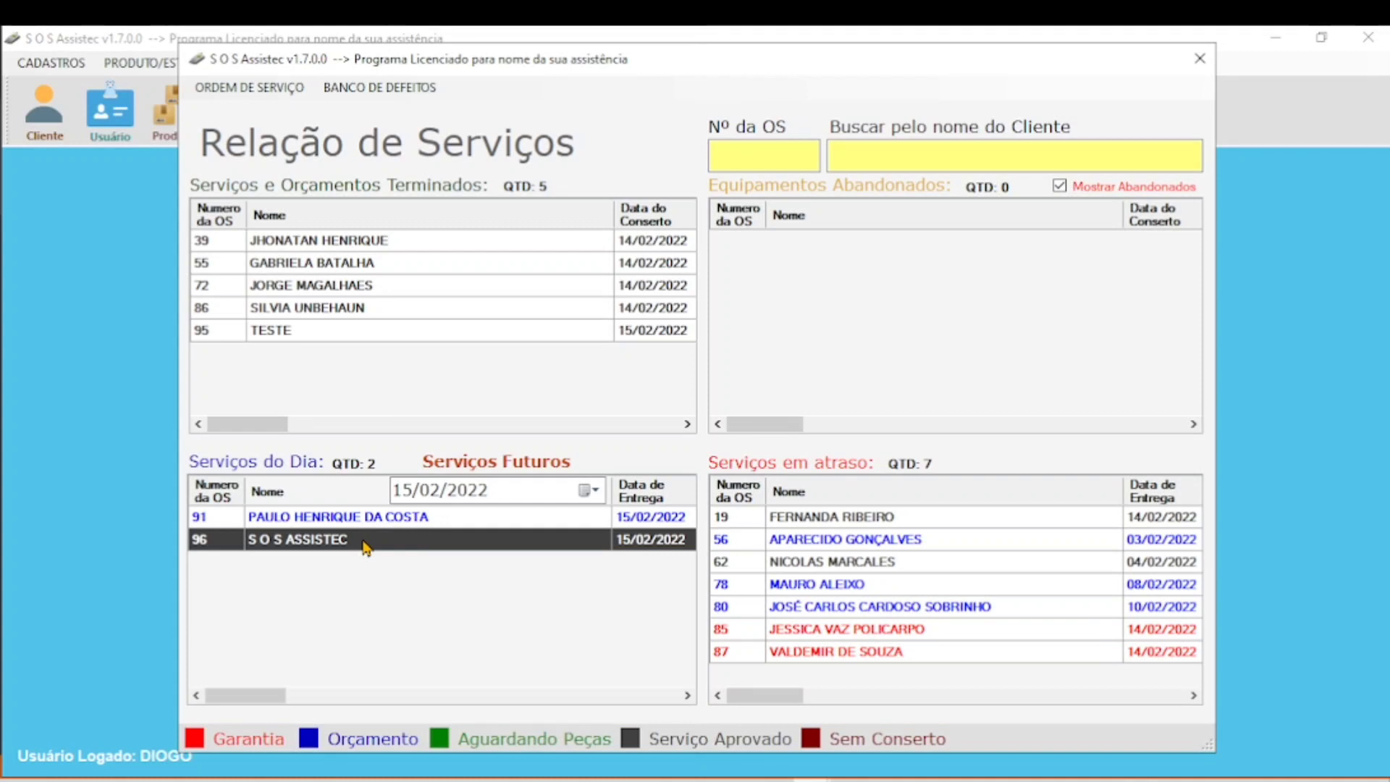
pyautogui.doubleClick(366, 544)
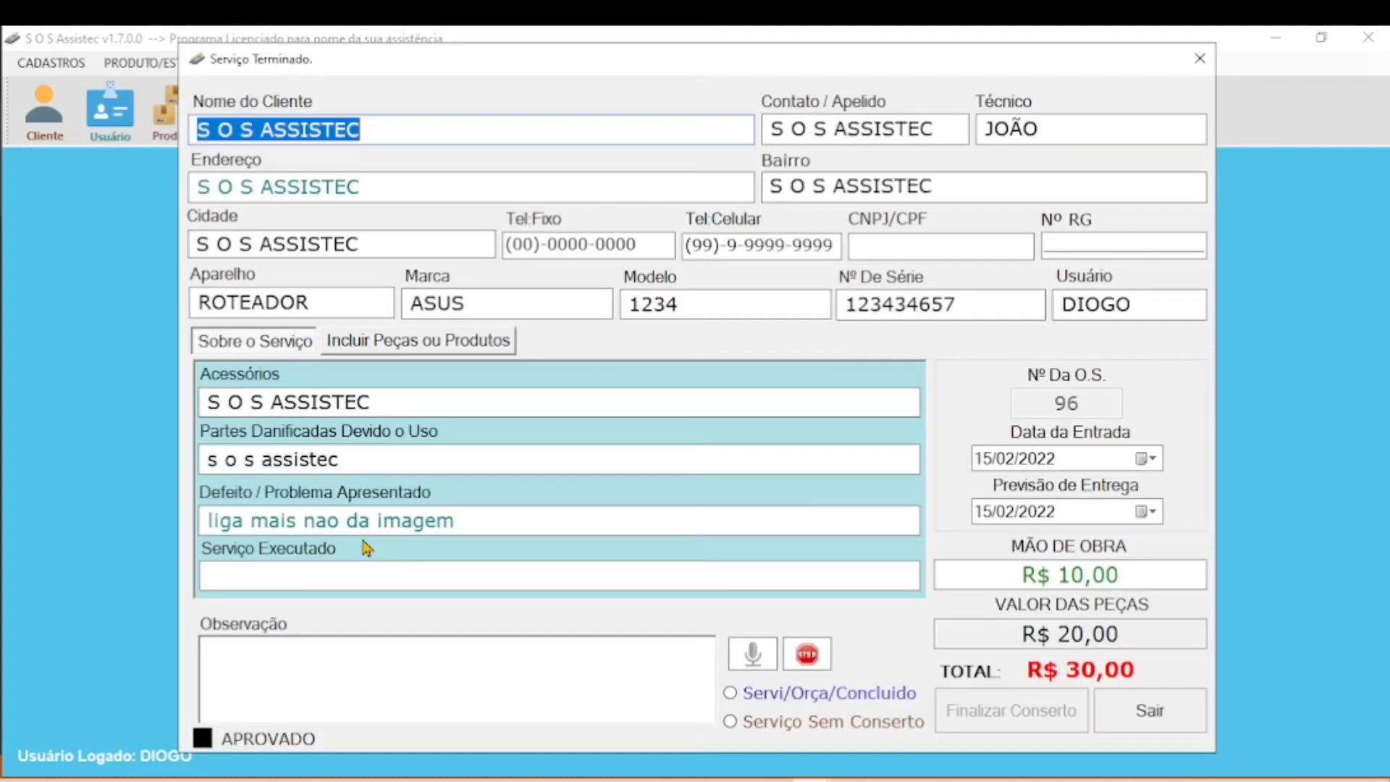
pyautogui.click(295, 579)
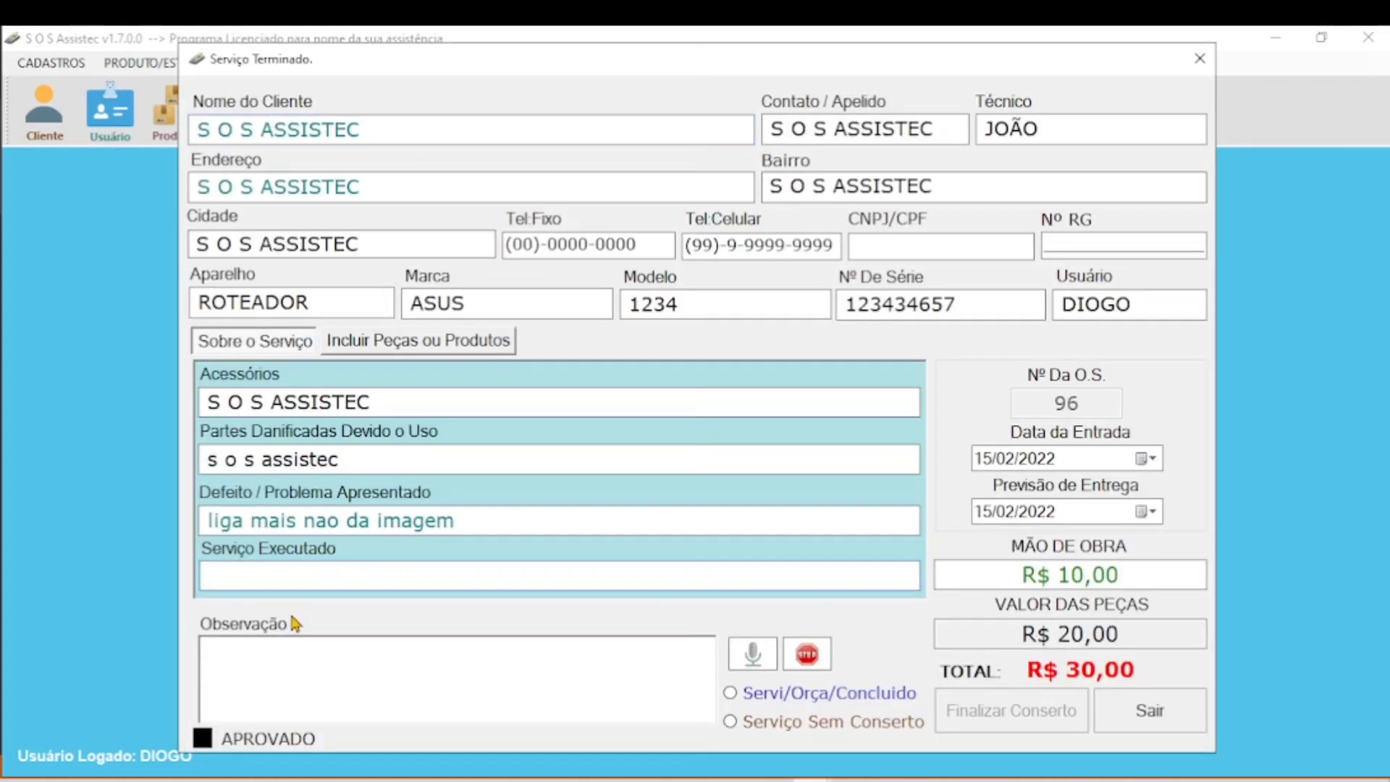
pyautogui.write('s o s assistec')
pyautogui.hotkey('ctrl', 'v')
pyautogui.hotkey('ctrl', 'v')
pyautogui.hotkey('ctrl', 'v')
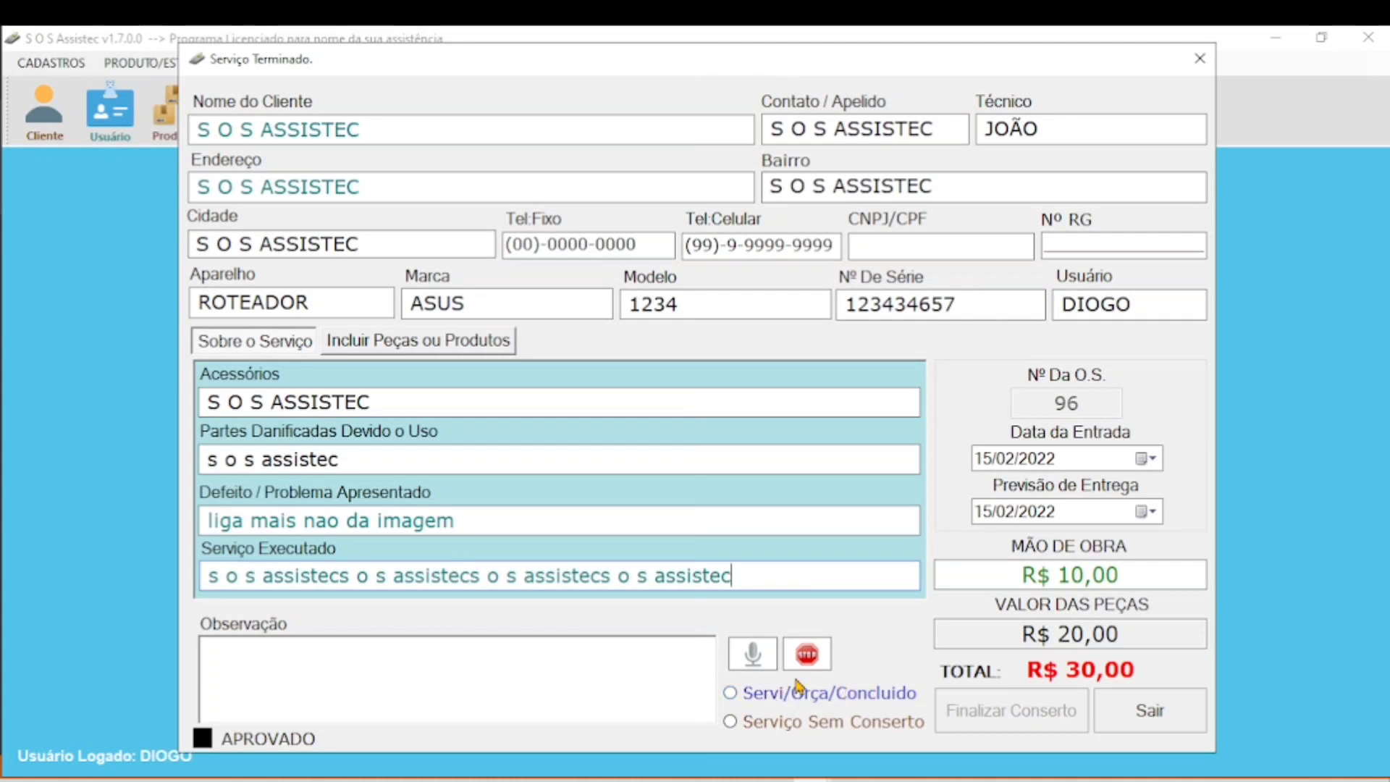
# Step: Mark the S O S ASSISTEC order as Serviço Sem Conserto and finalize the repair
pyautogui.click(732, 697)
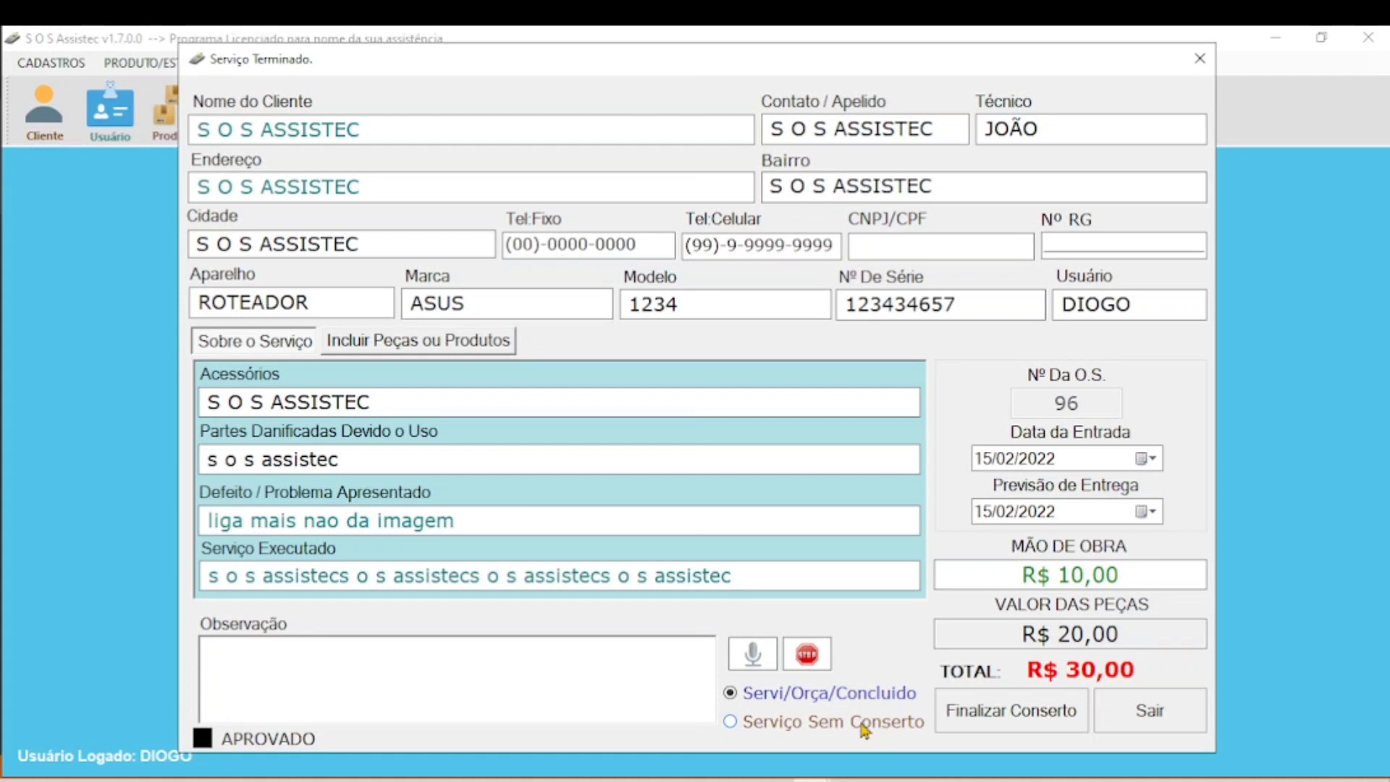
pyautogui.click(731, 722)
pyautogui.click(1009, 721)
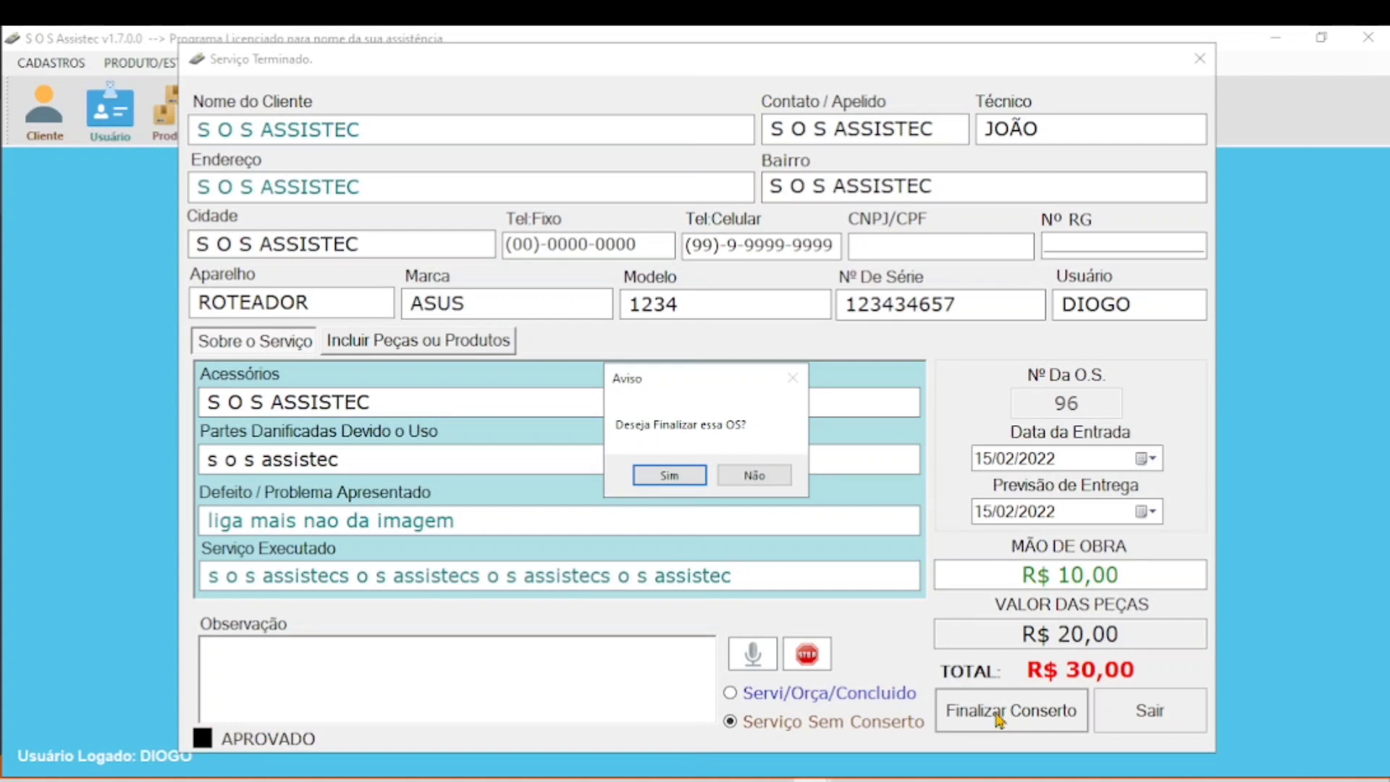
pyautogui.click(669, 477)
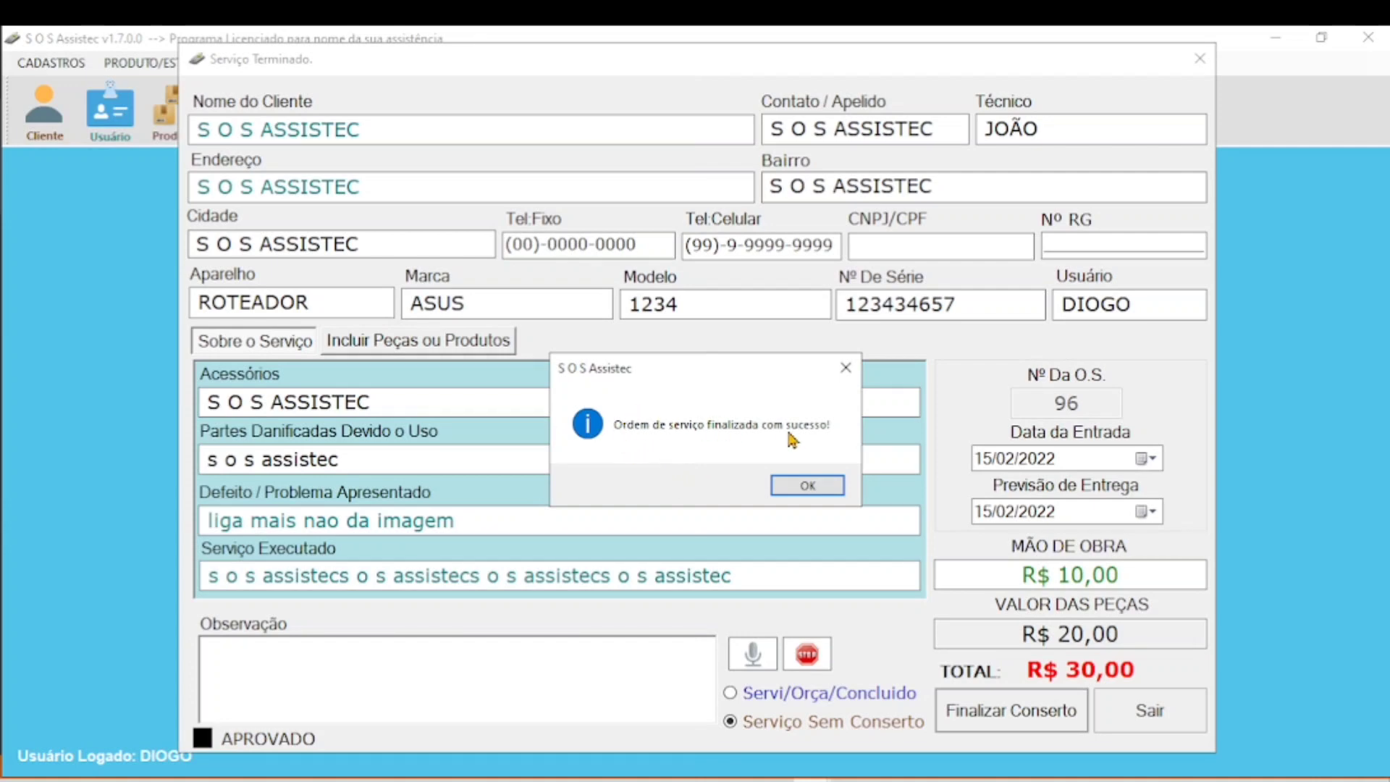
pyautogui.click(817, 494)
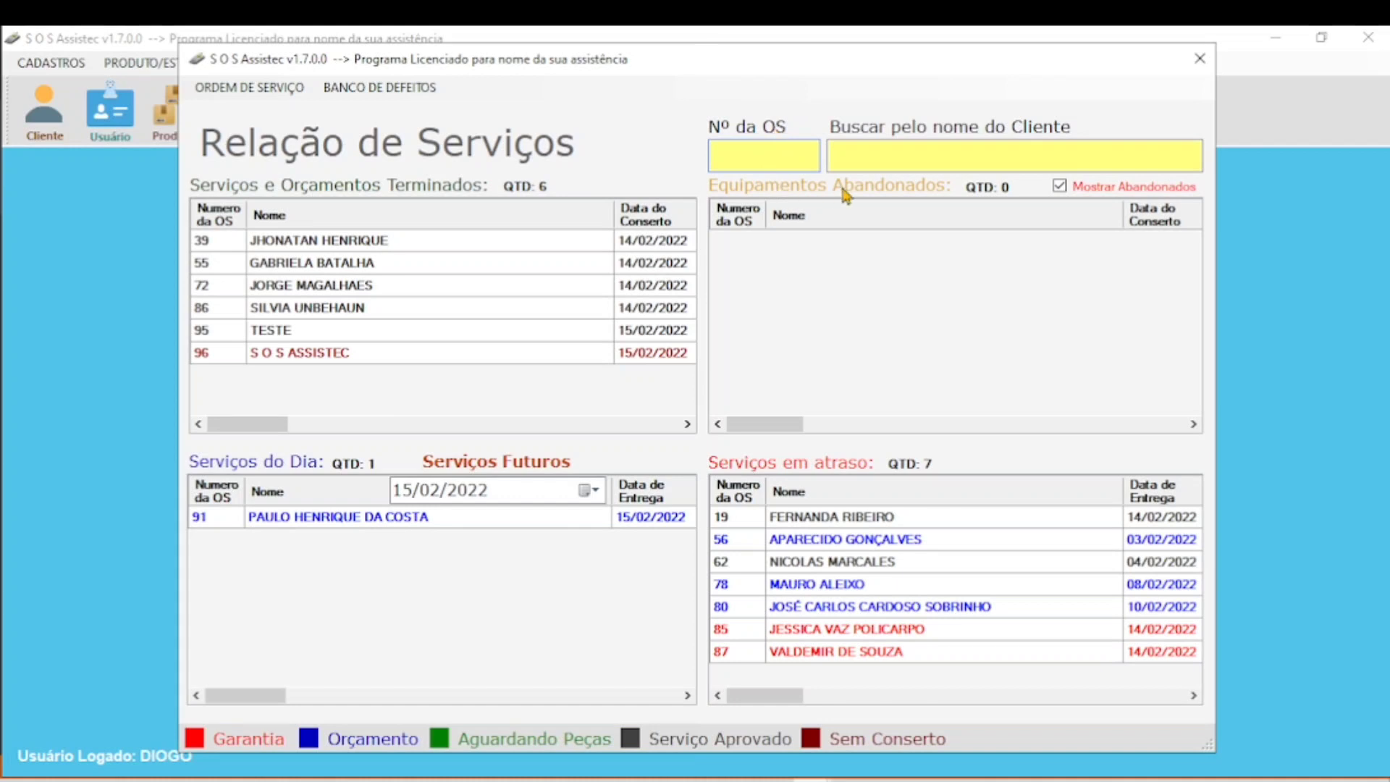
# Step: Search the finished services for the client name "S O S" and clear the search
pyautogui.click(898, 157)
pyautogui.write('S')
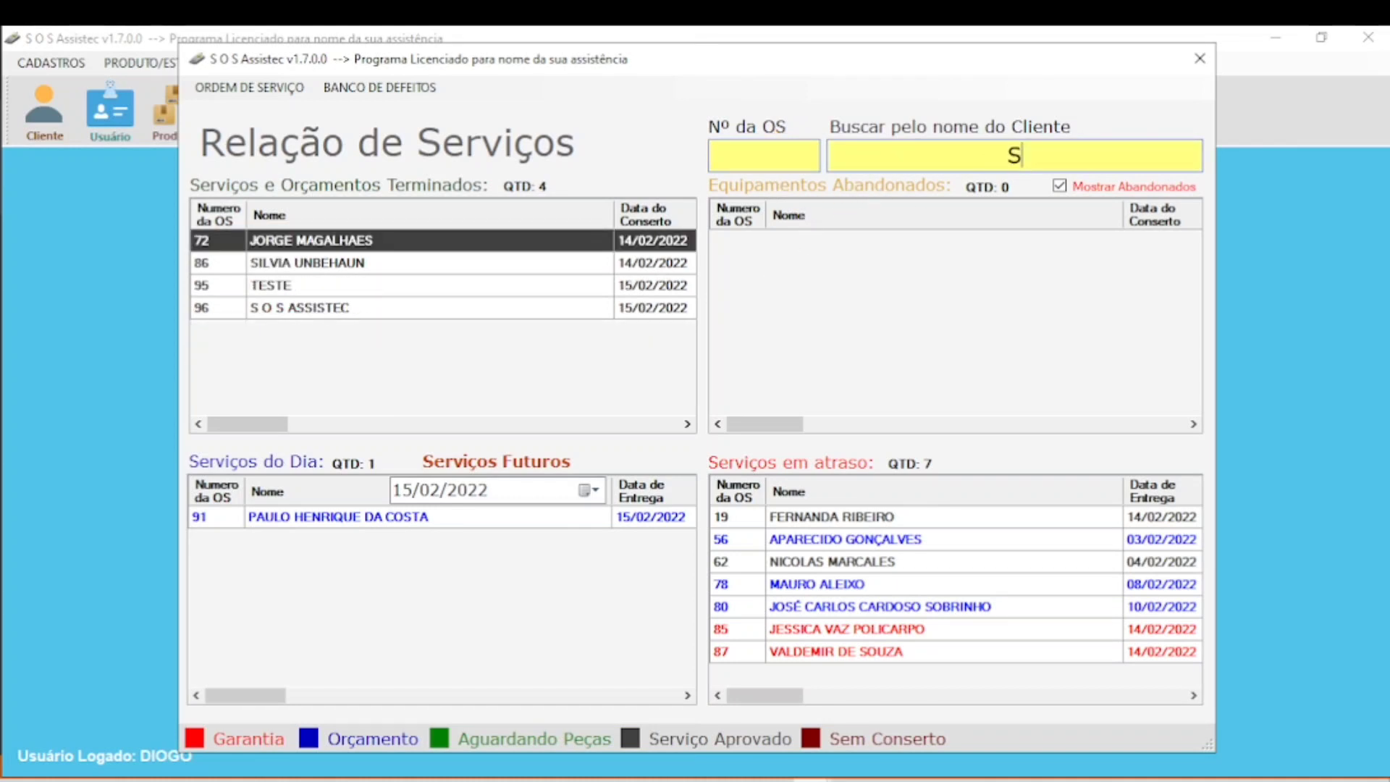
pyautogui.write(' OS')
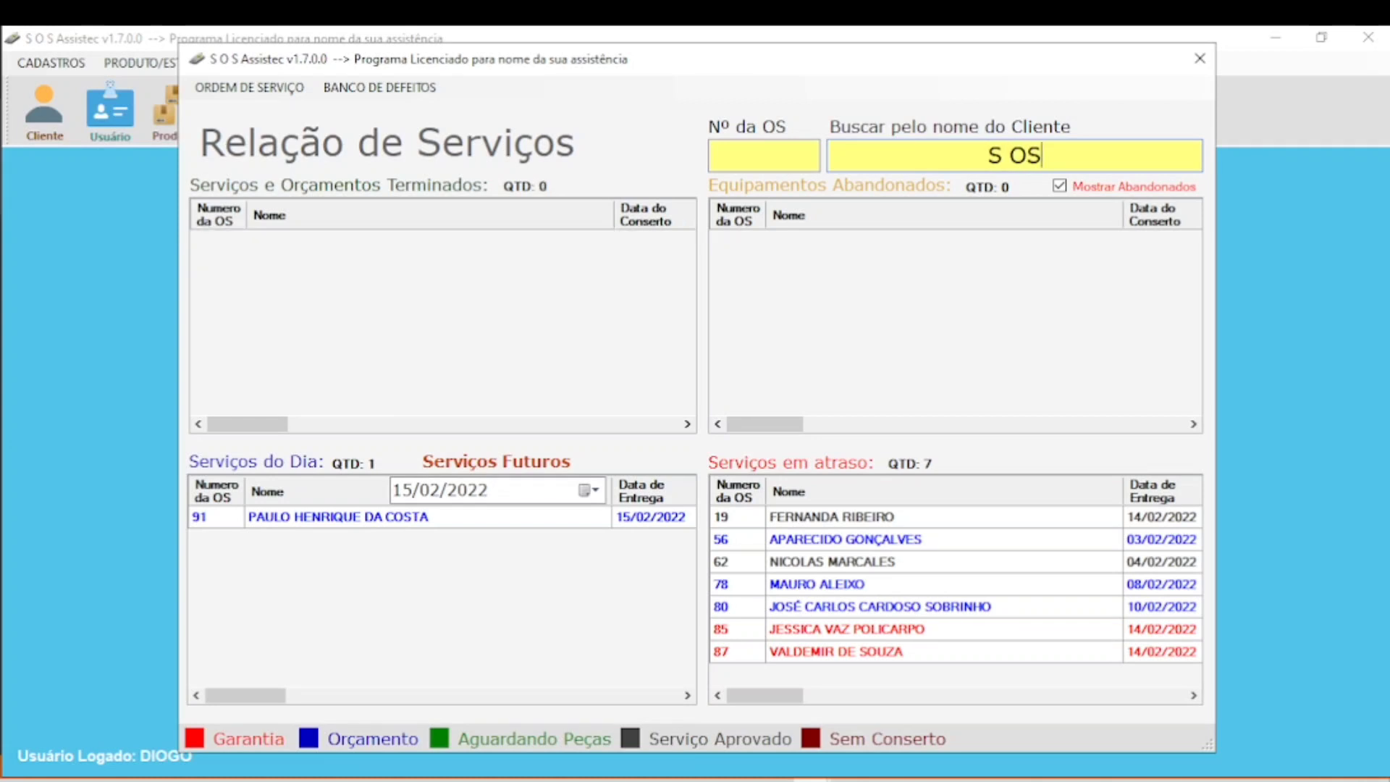
pyautogui.press('BackSpace')
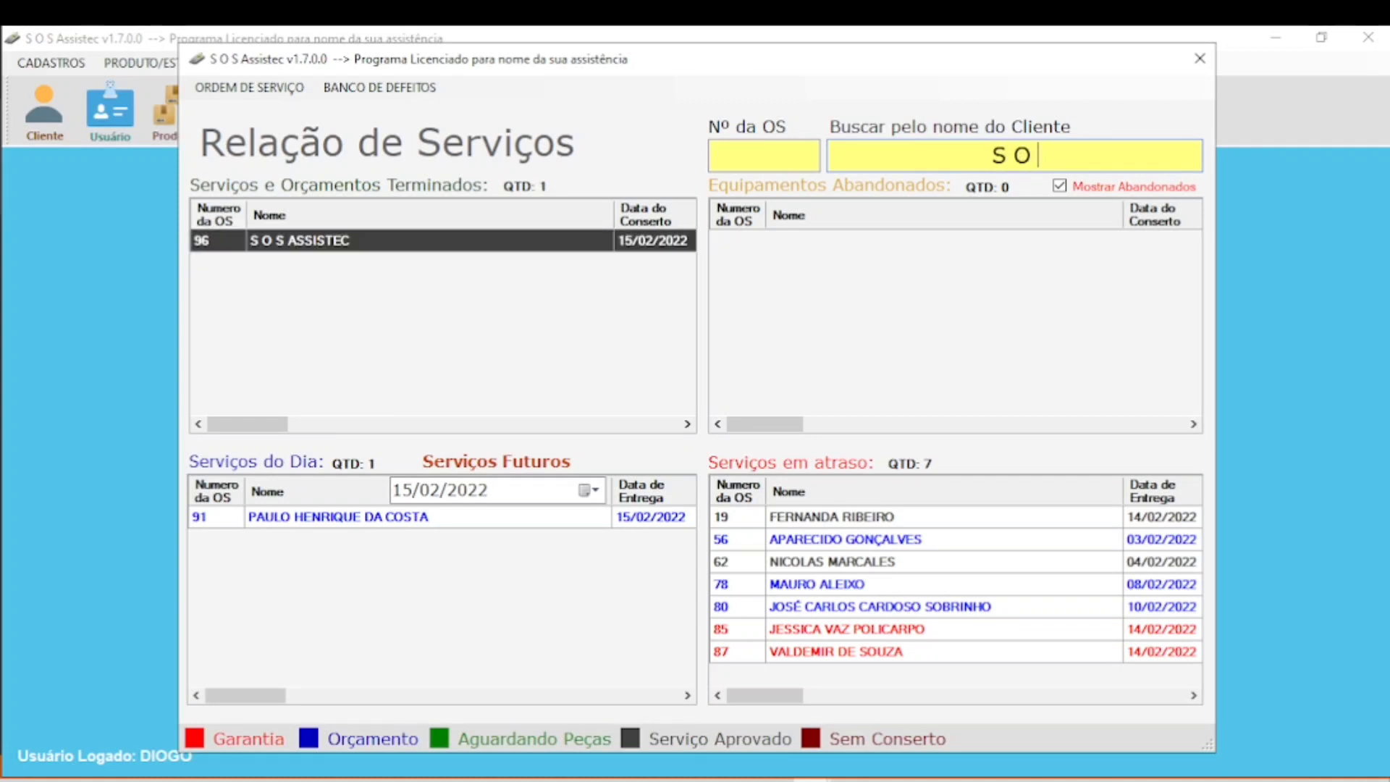
pyautogui.write('S')
pyautogui.press('BackSpace')
pyautogui.press('BackSpace')
pyautogui.press('BackSpace')
pyautogui.press('BackSpace')
pyautogui.press('BackSpace')
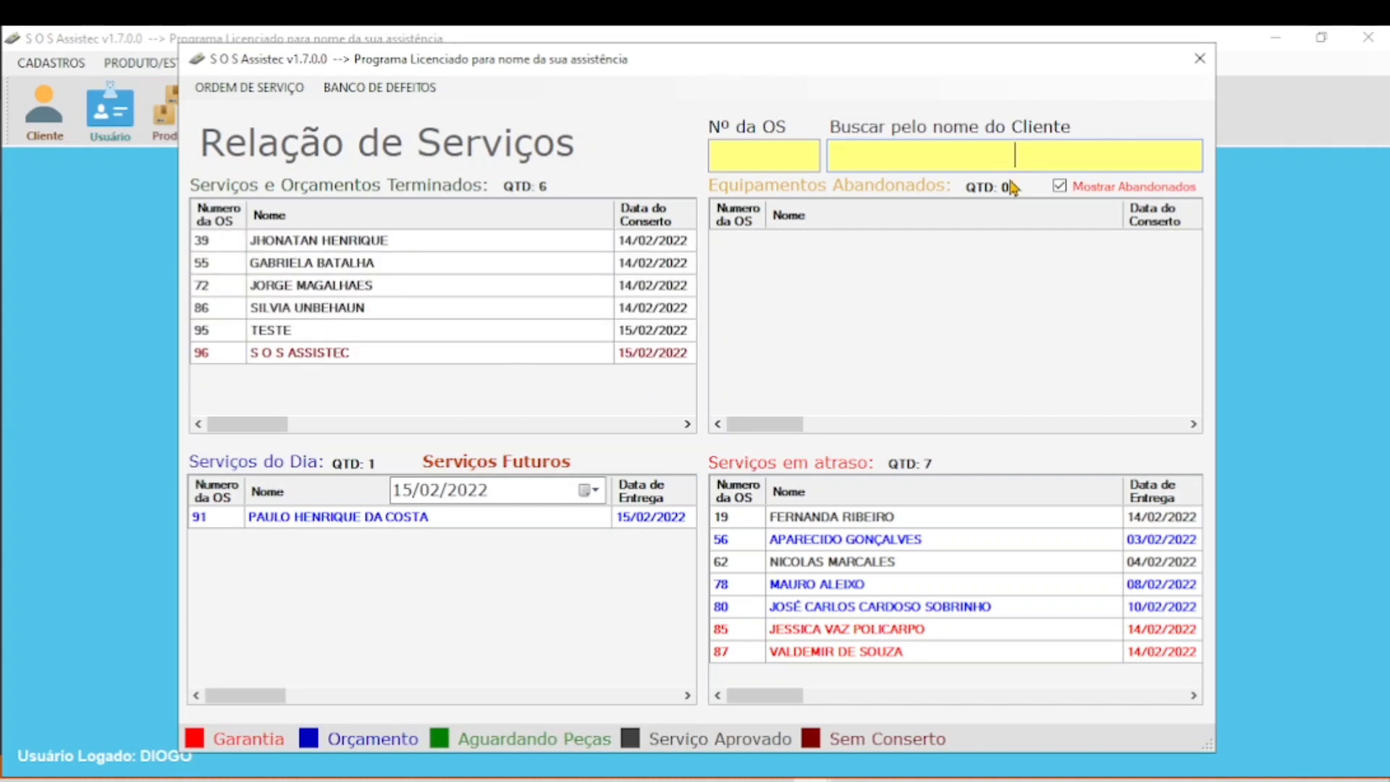
# Step: Look up the finalized S O S ASSISTEC order by its OS number, view its delivery details and close them
pyautogui.click(770, 148)
pyautogui.write('96')
pyautogui.press('Return')
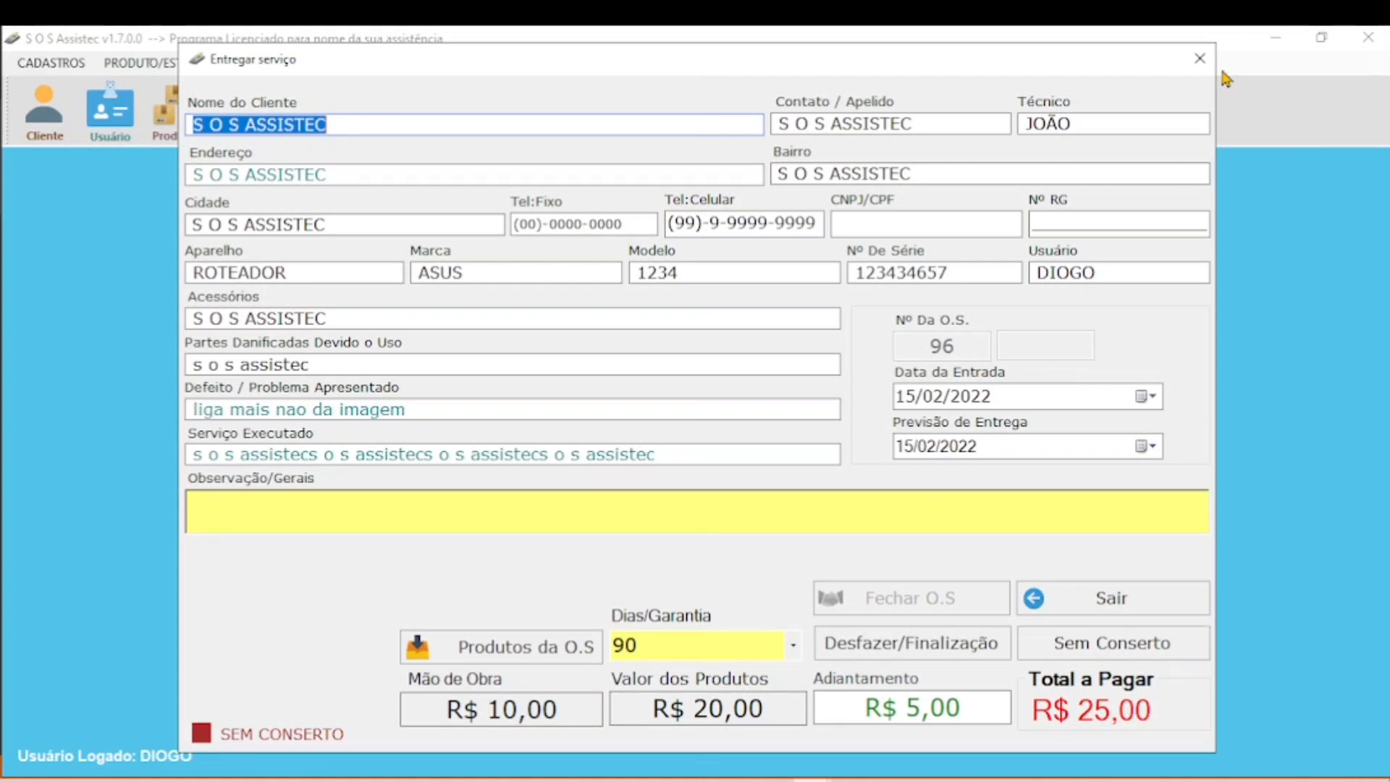
pyautogui.click(1200, 60)
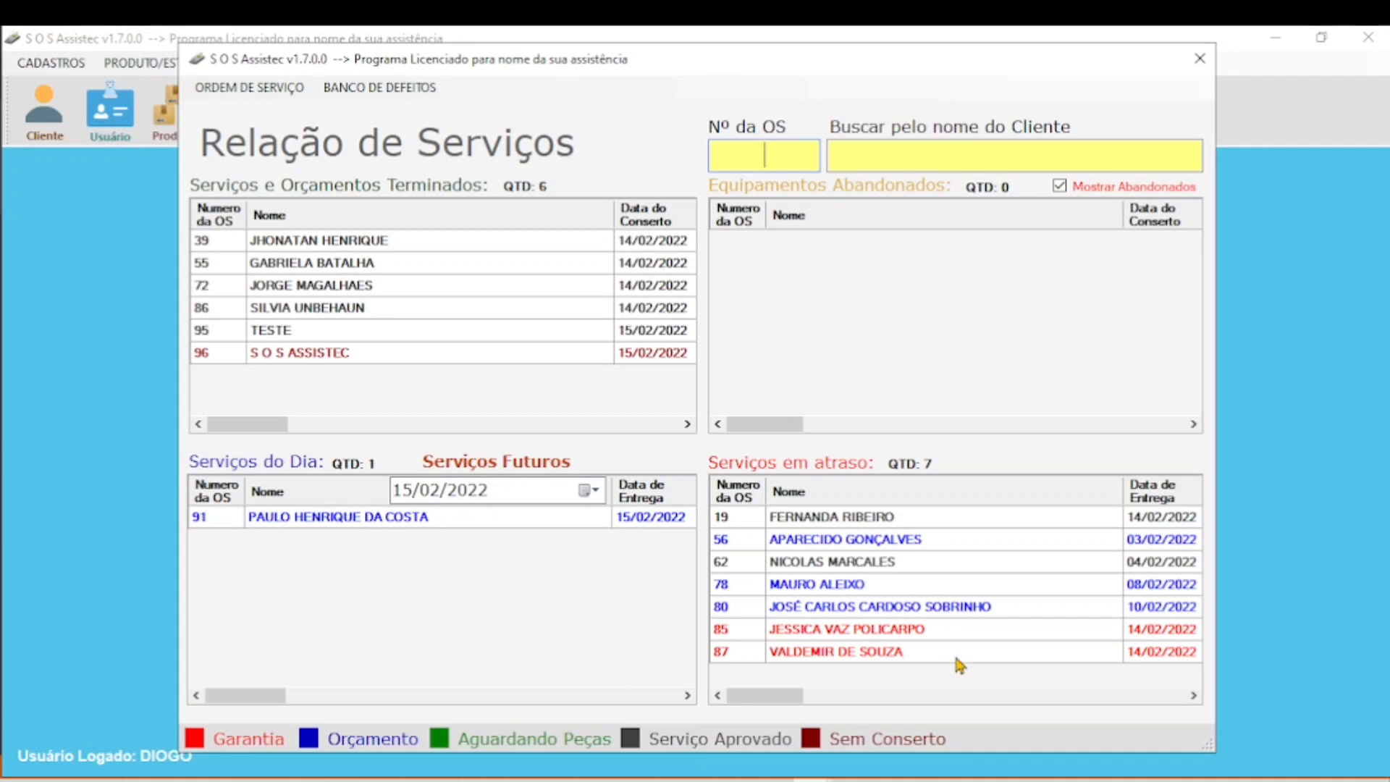
pyautogui.click(937, 564)
pyautogui.click(632, 516)
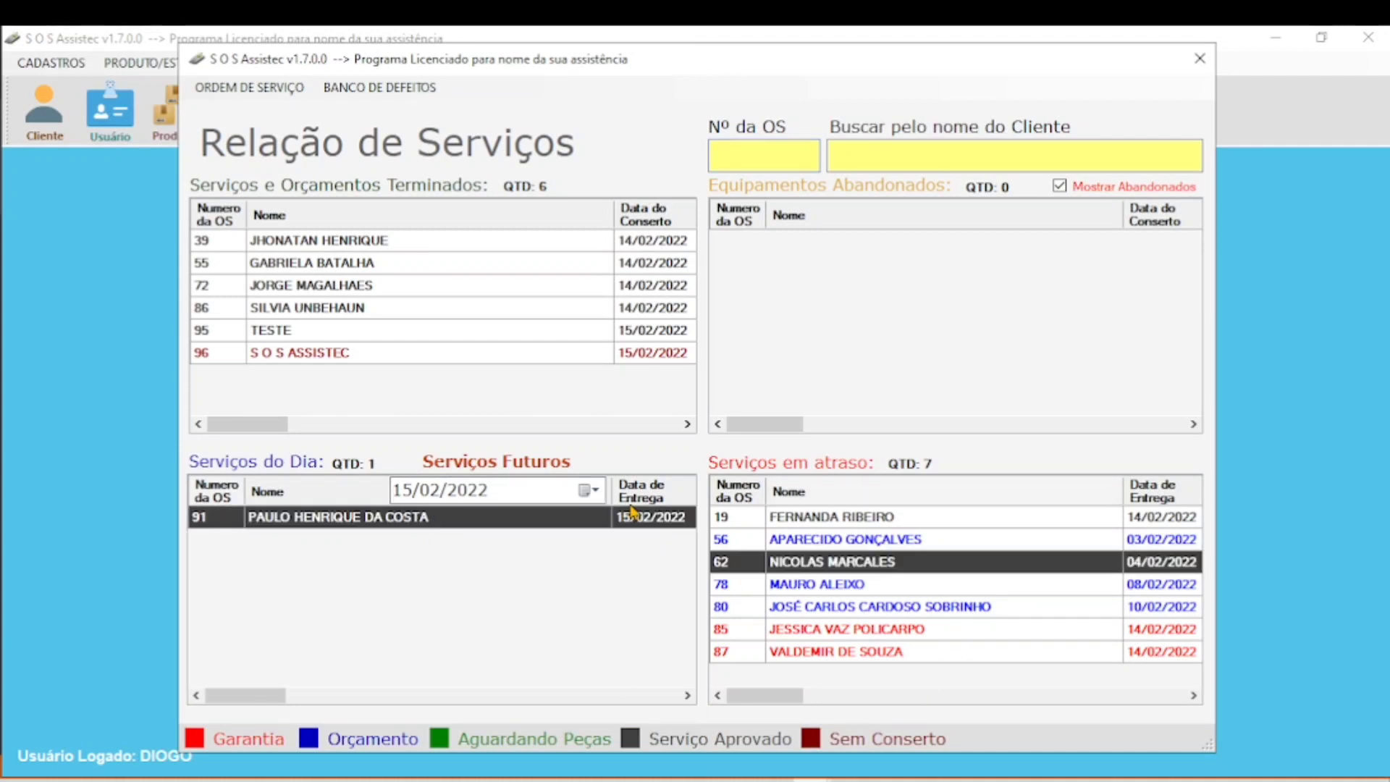
pyautogui.click(814, 519)
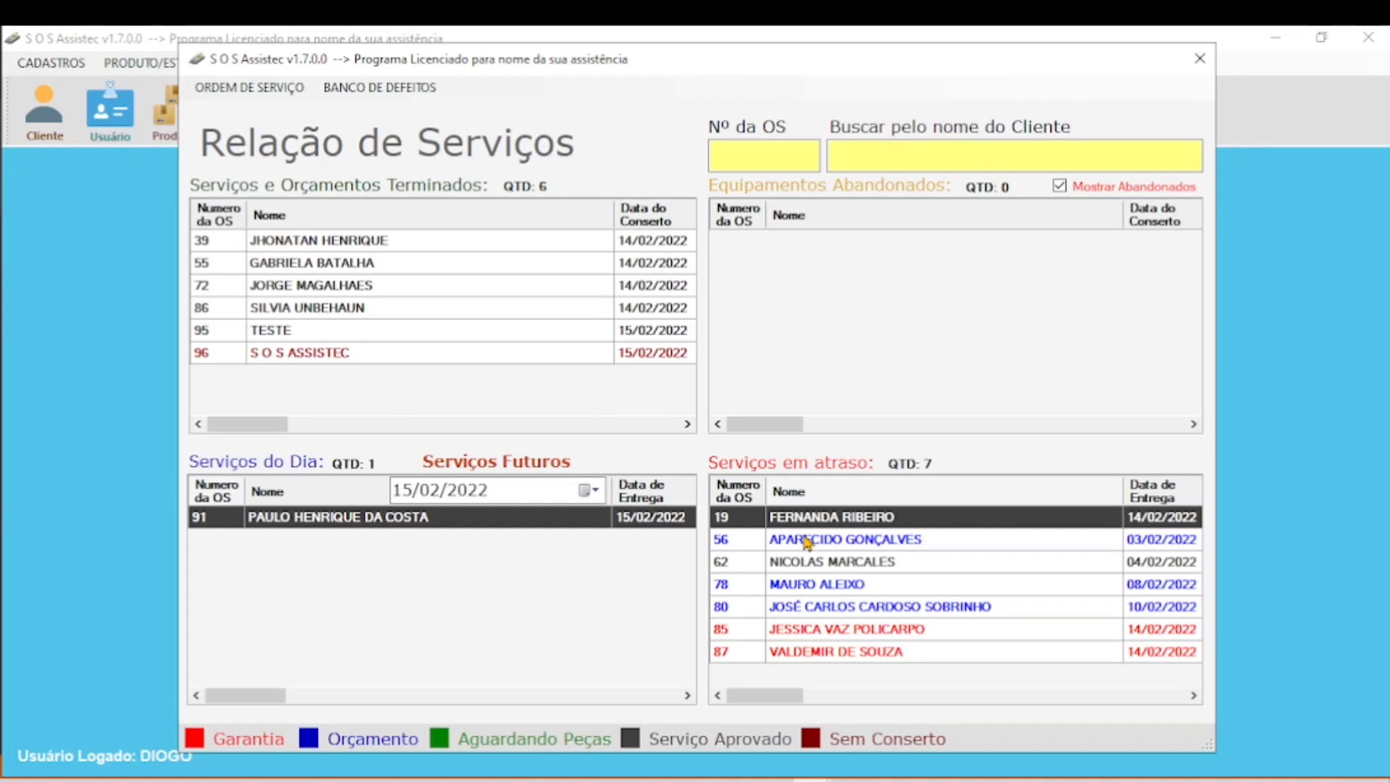
pyautogui.click(395, 315)
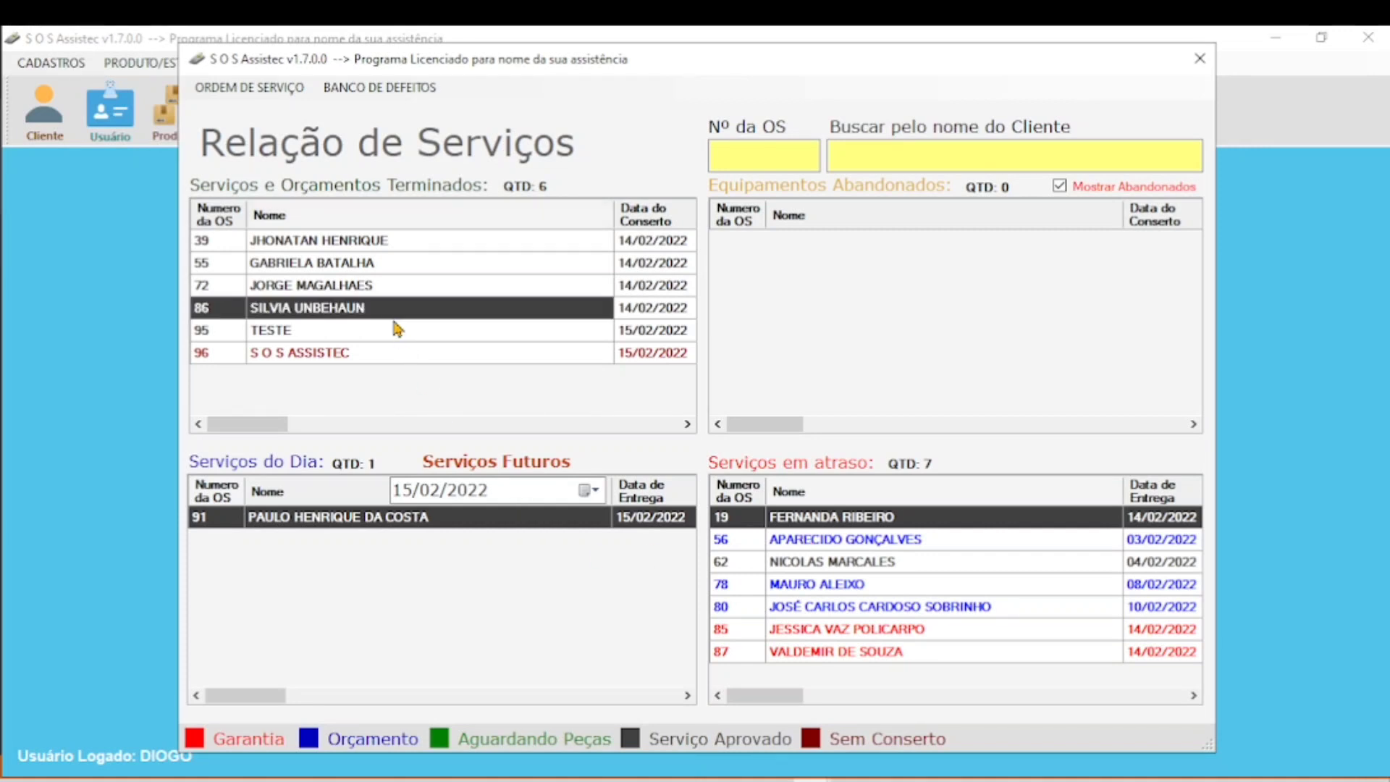
pyautogui.click(395, 337)
pyautogui.click(346, 265)
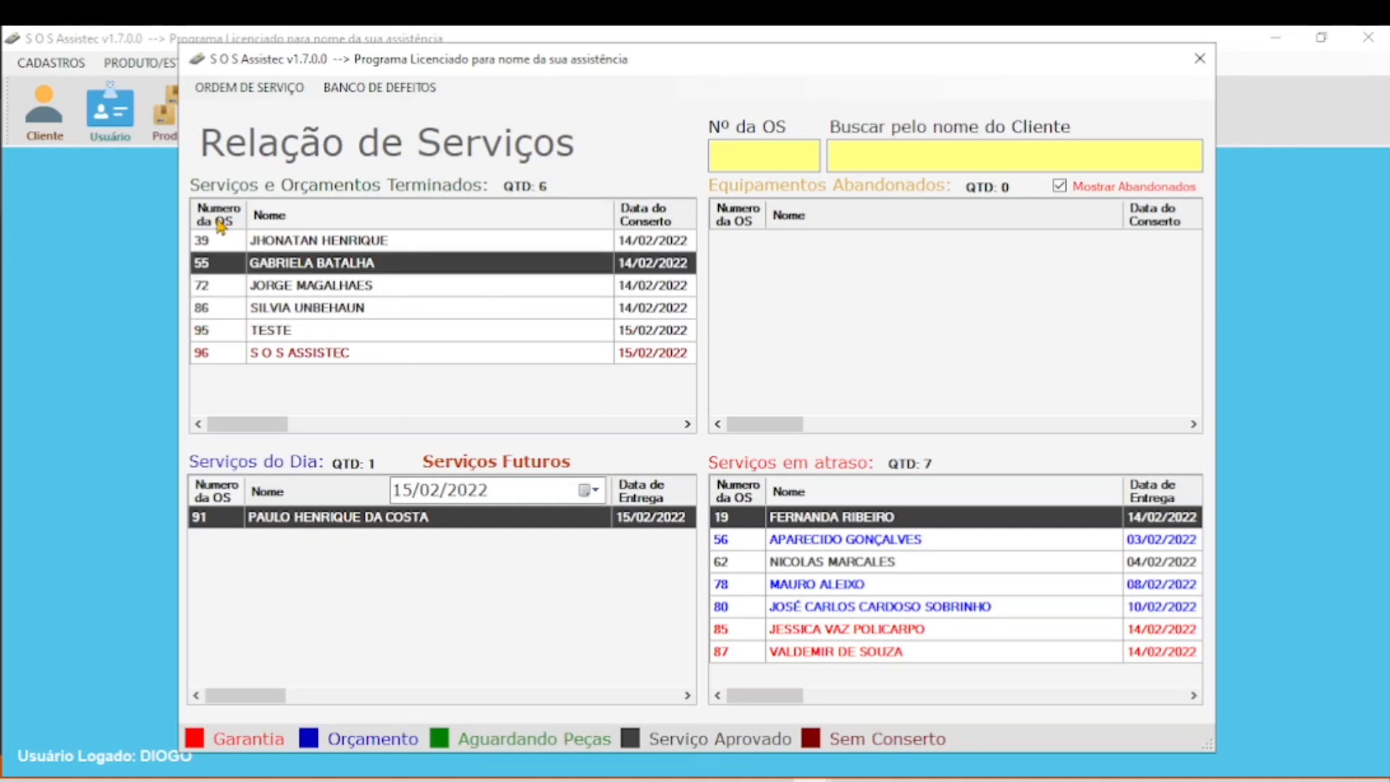
pyautogui.click(398, 246)
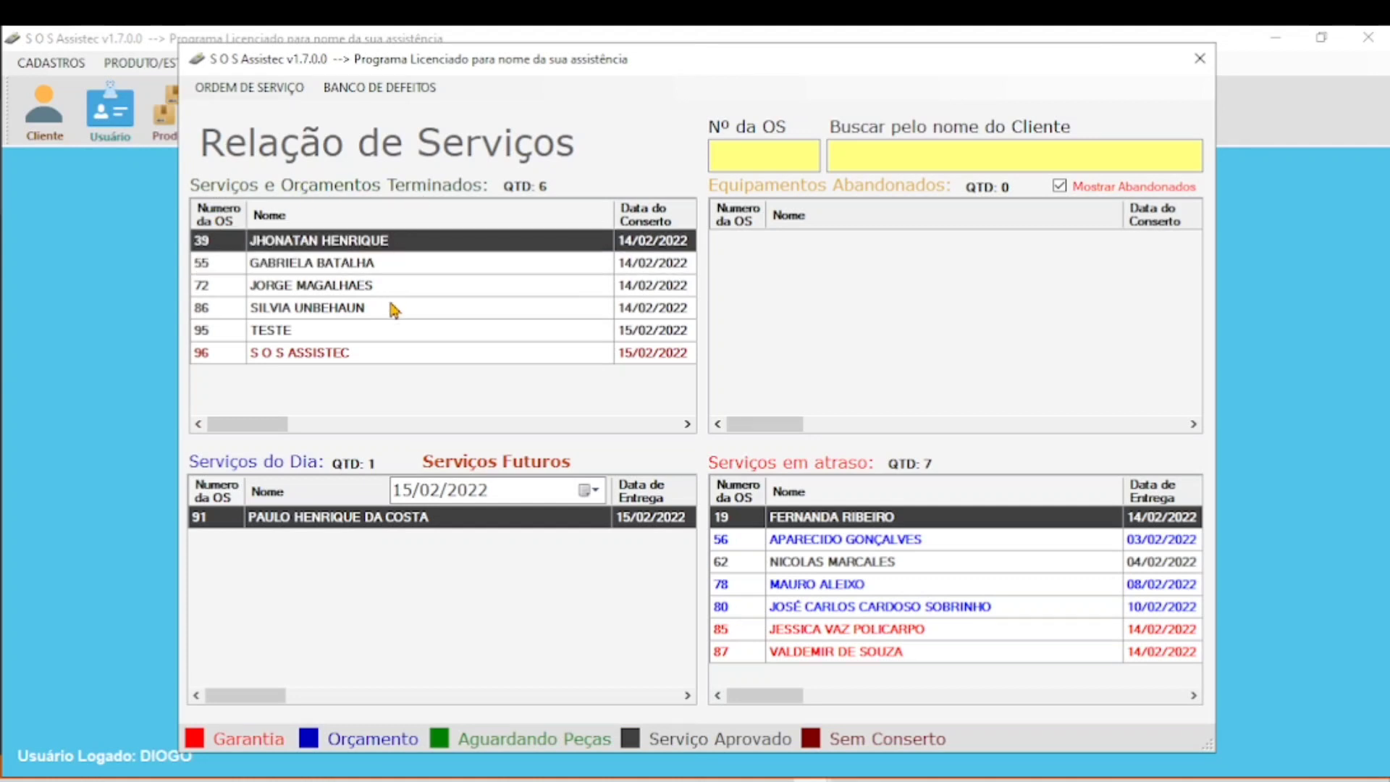
pyautogui.click(392, 307)
pyautogui.click(394, 267)
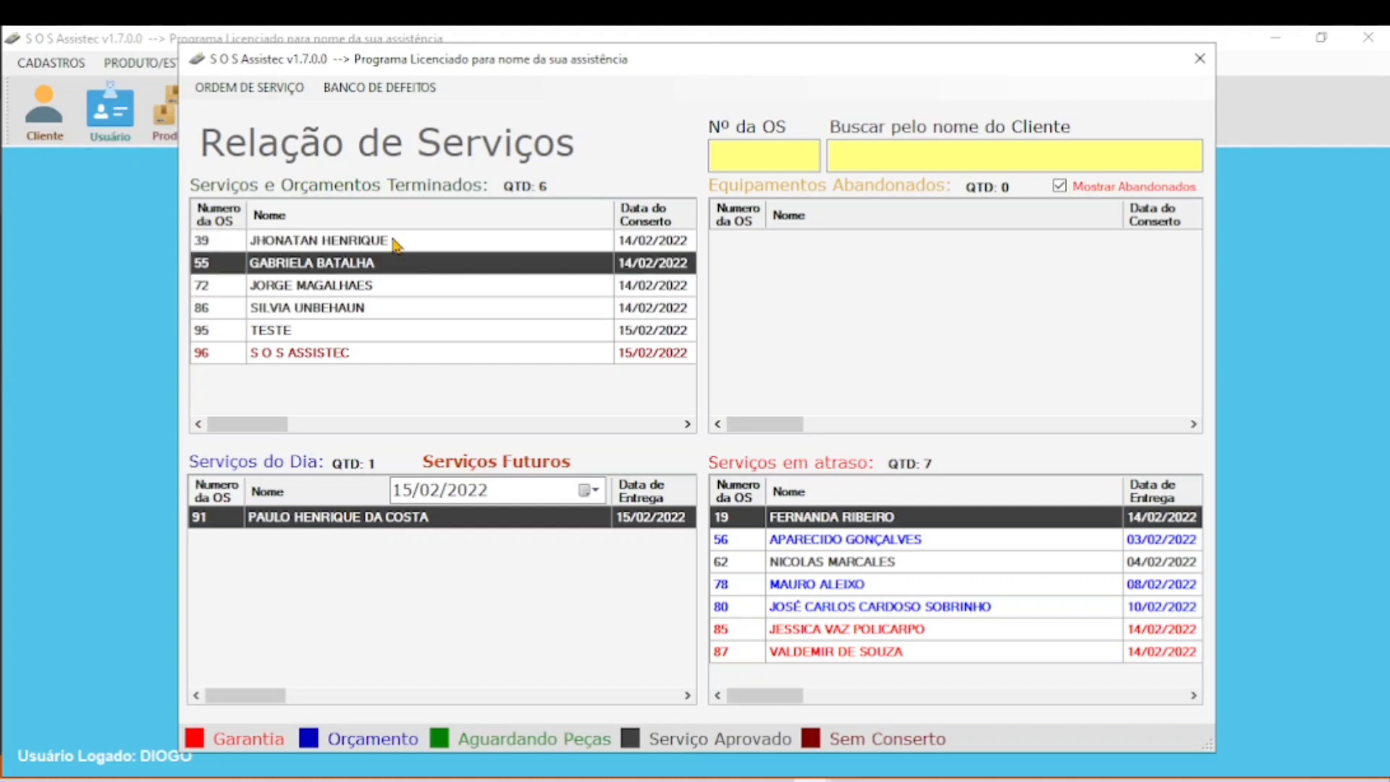
pyautogui.click(396, 242)
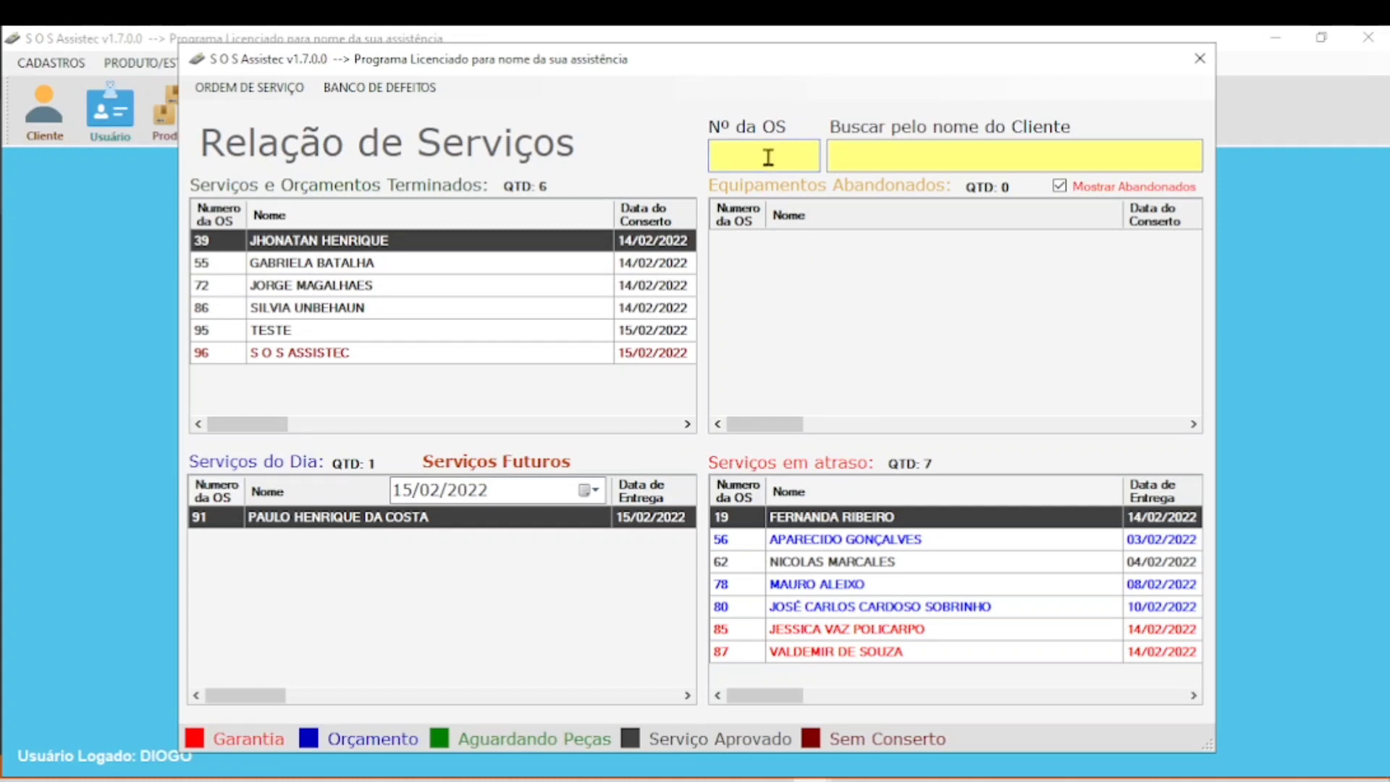
pyautogui.click(1048, 148)
pyautogui.click(391, 290)
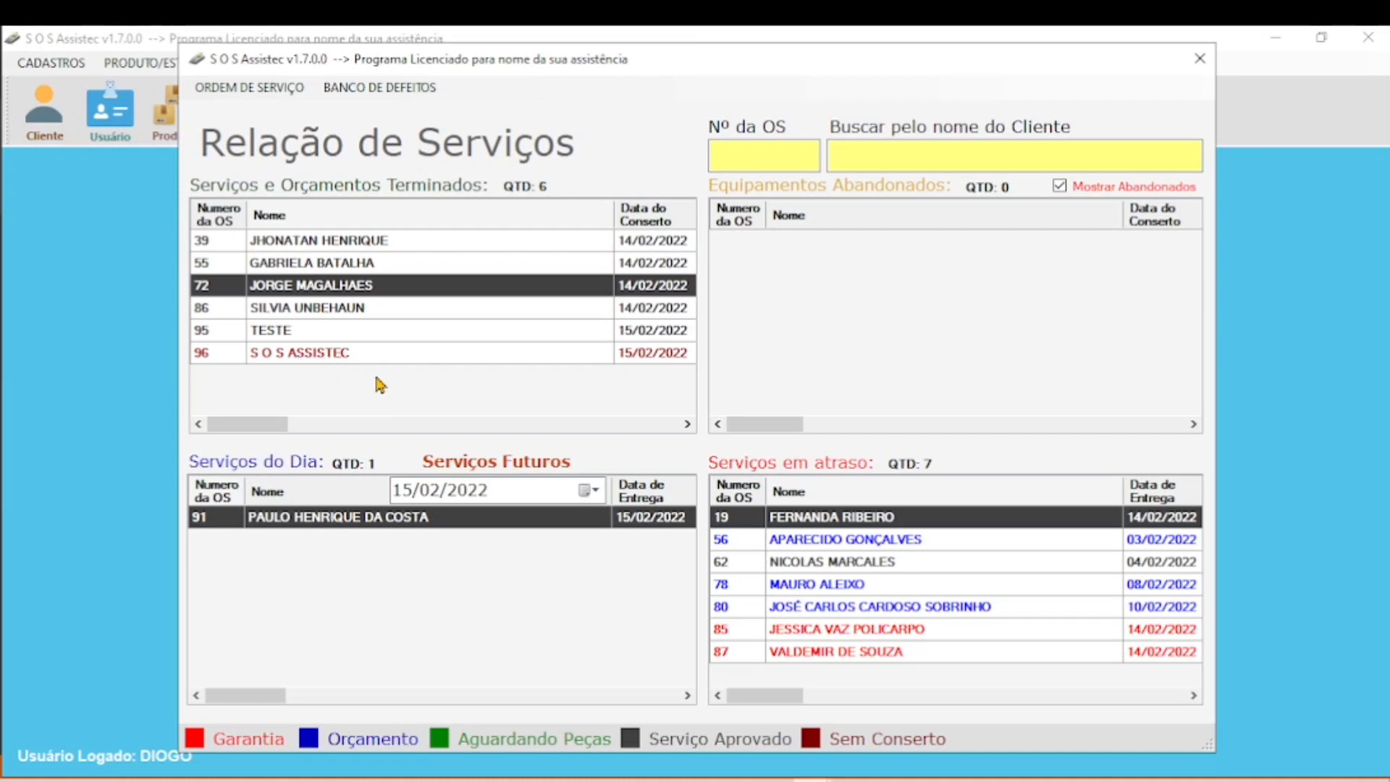
pyautogui.click(295, 362)
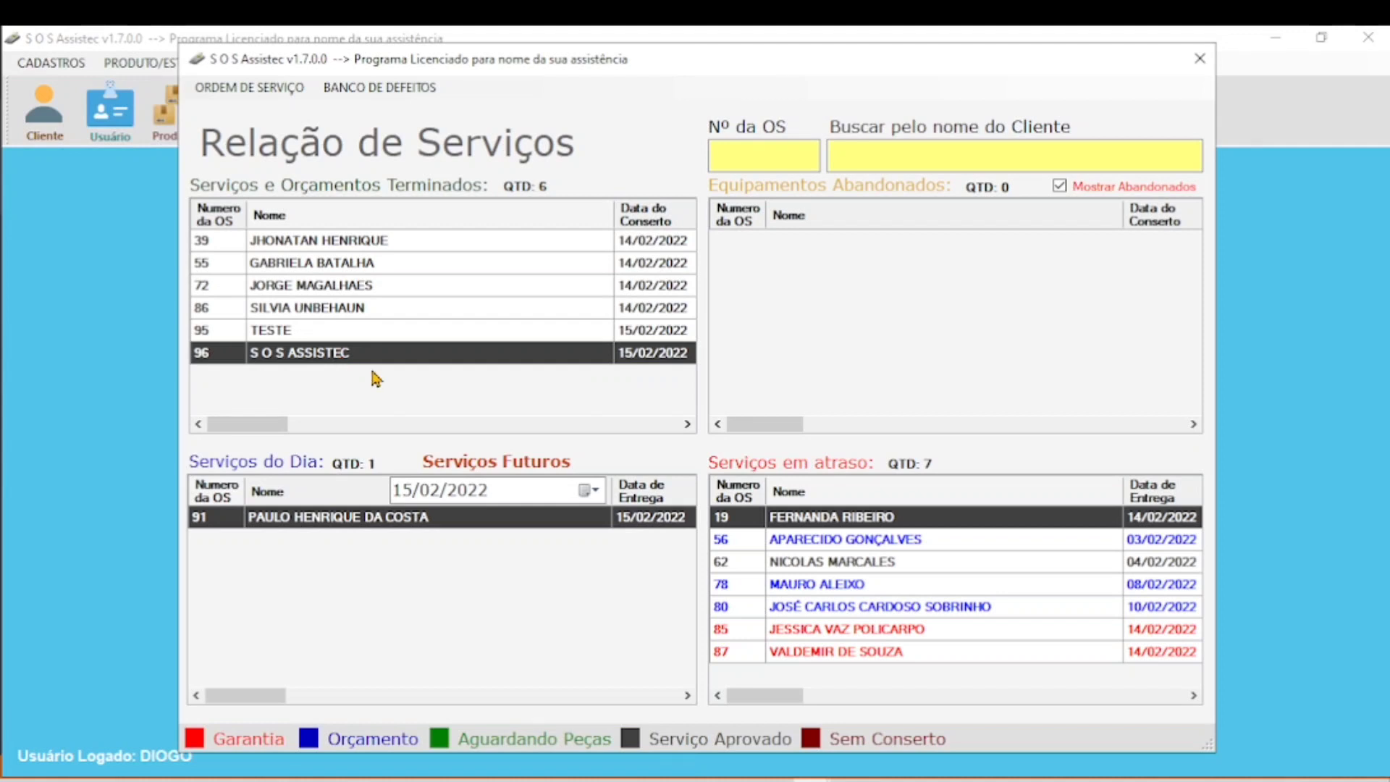
pyautogui.doubleClick(423, 353)
pyautogui.click(297, 331)
pyautogui.click(290, 354)
pyautogui.click(335, 337)
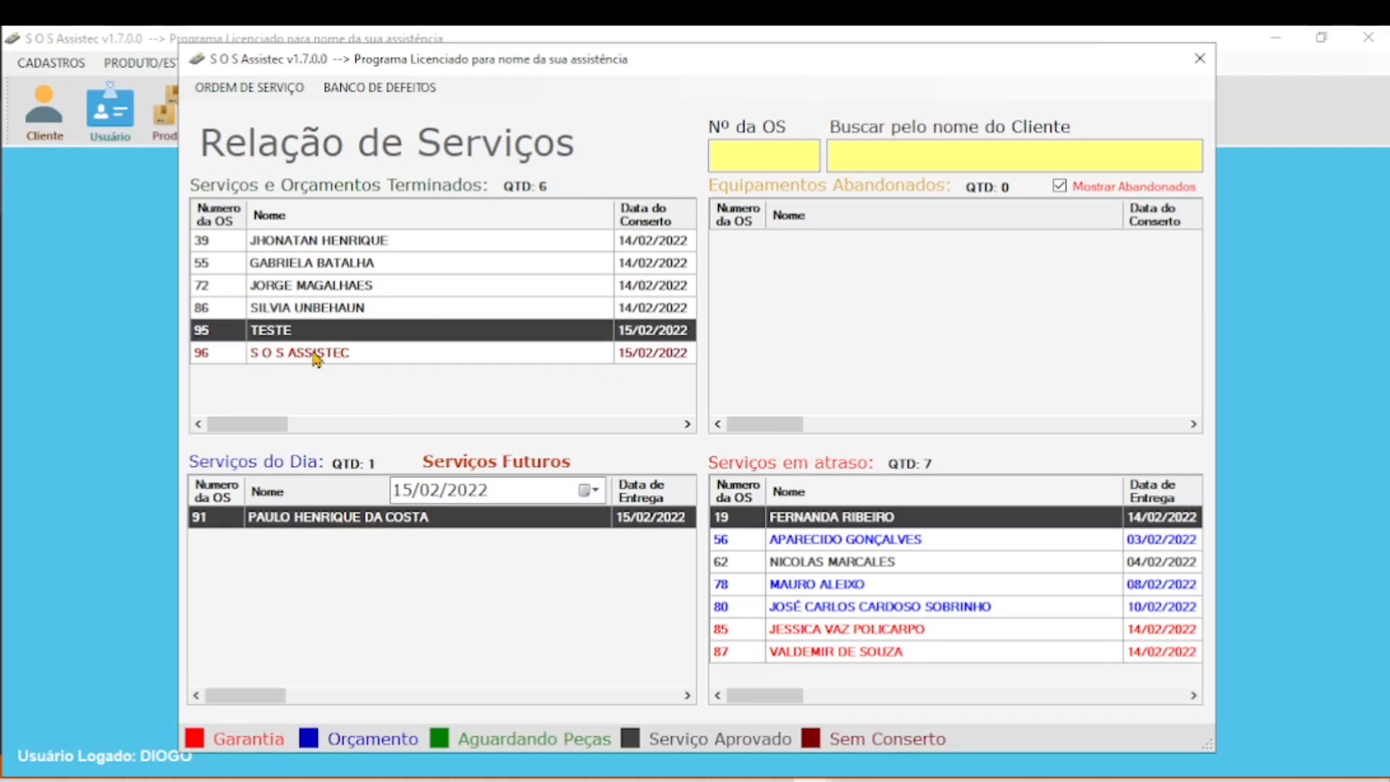
pyautogui.click(320, 355)
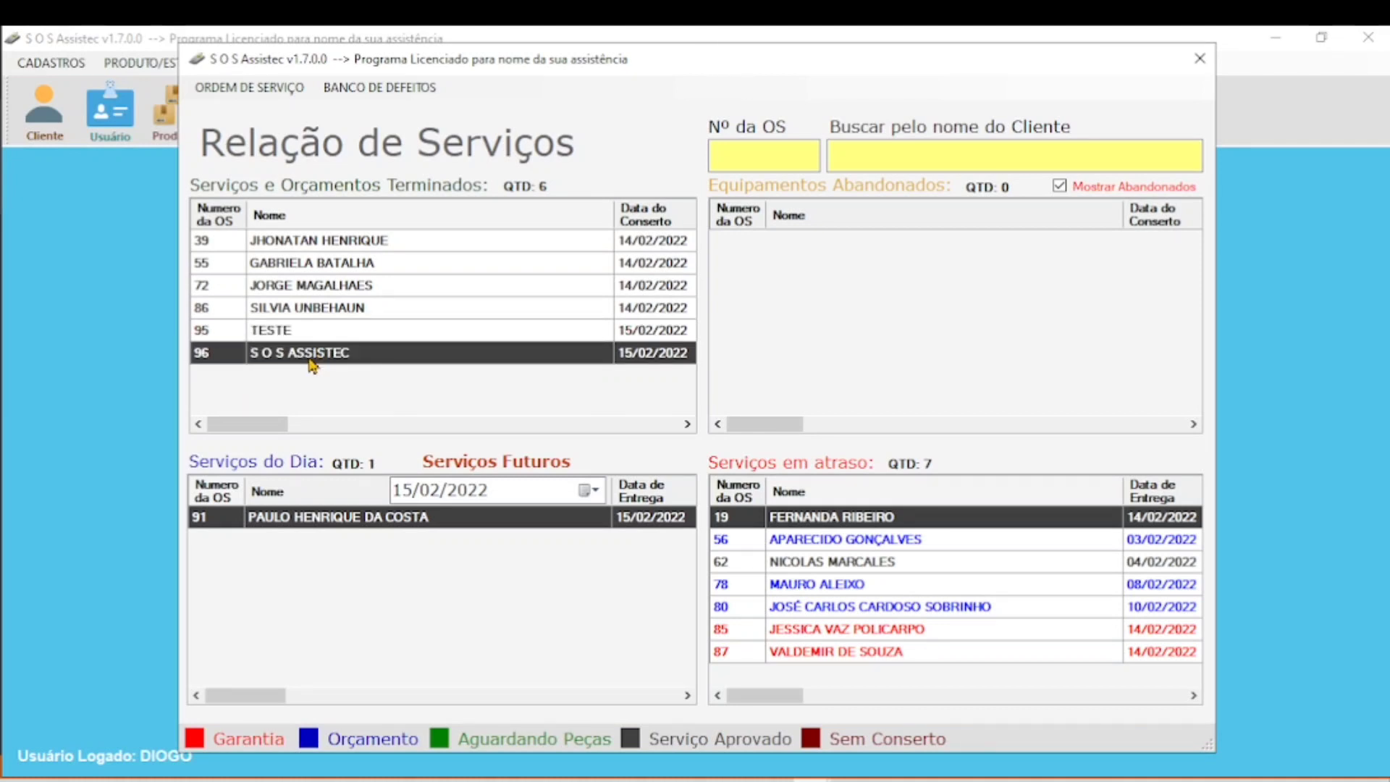
# Step: Open the finished TESTE order for delivery and review its Mão de Obra, Valor dos Produtos and Adiantamento amounts
pyautogui.click(275, 331)
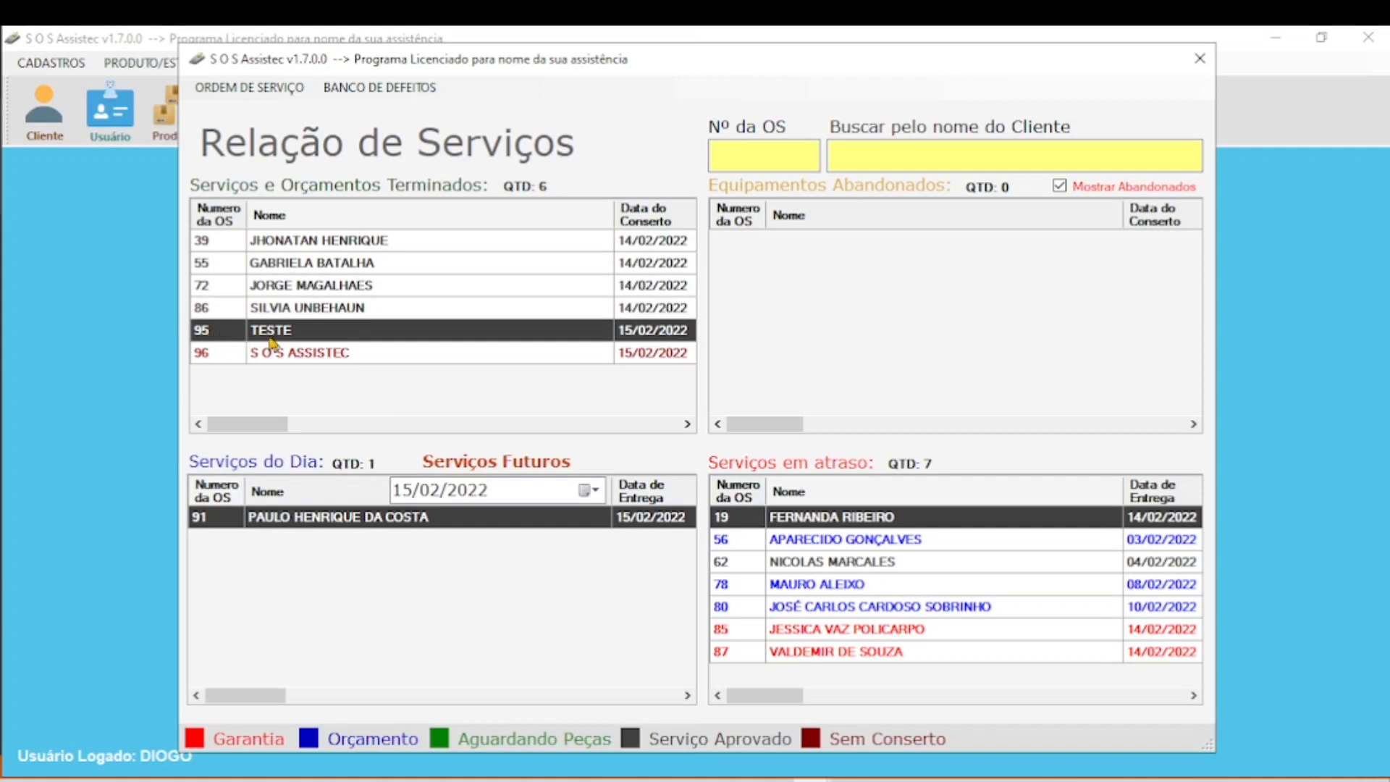
pyautogui.doubleClick(328, 331)
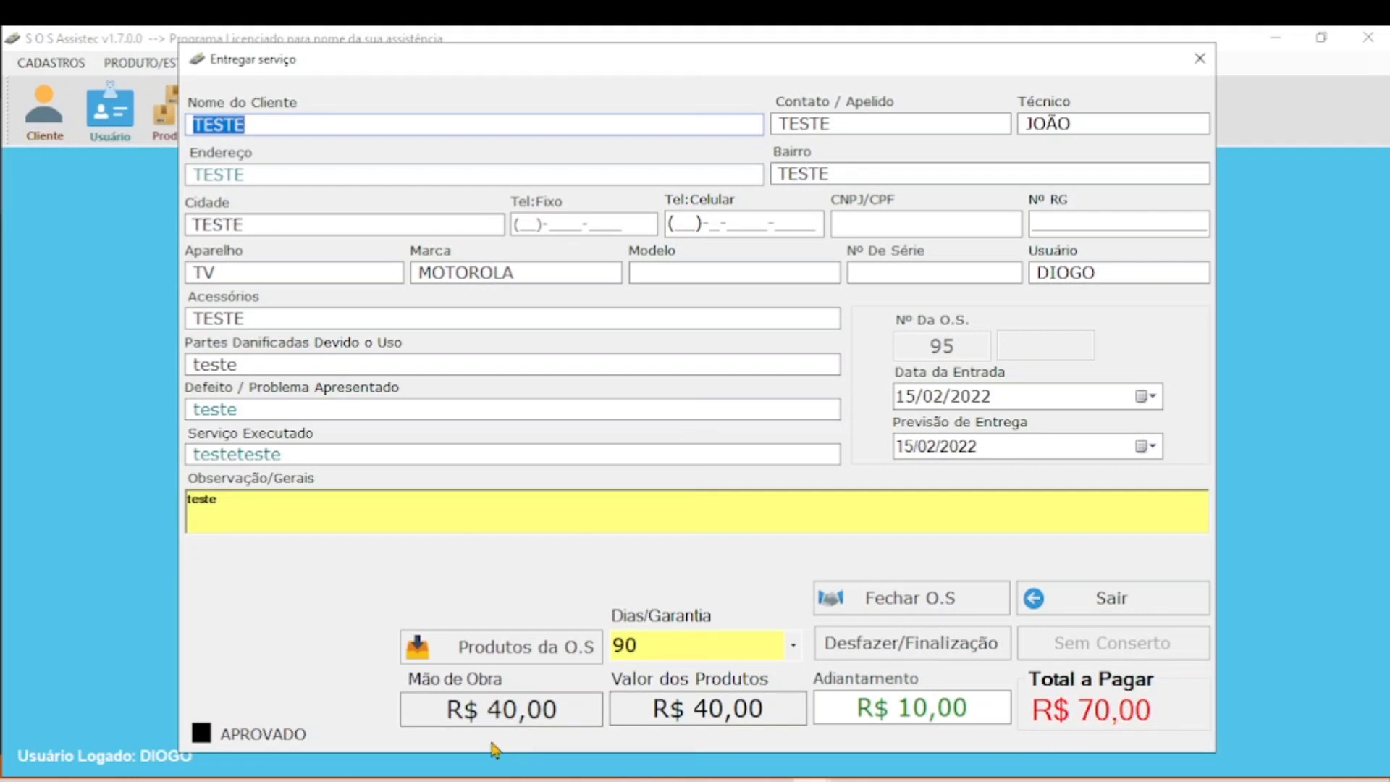
pyautogui.click(478, 709)
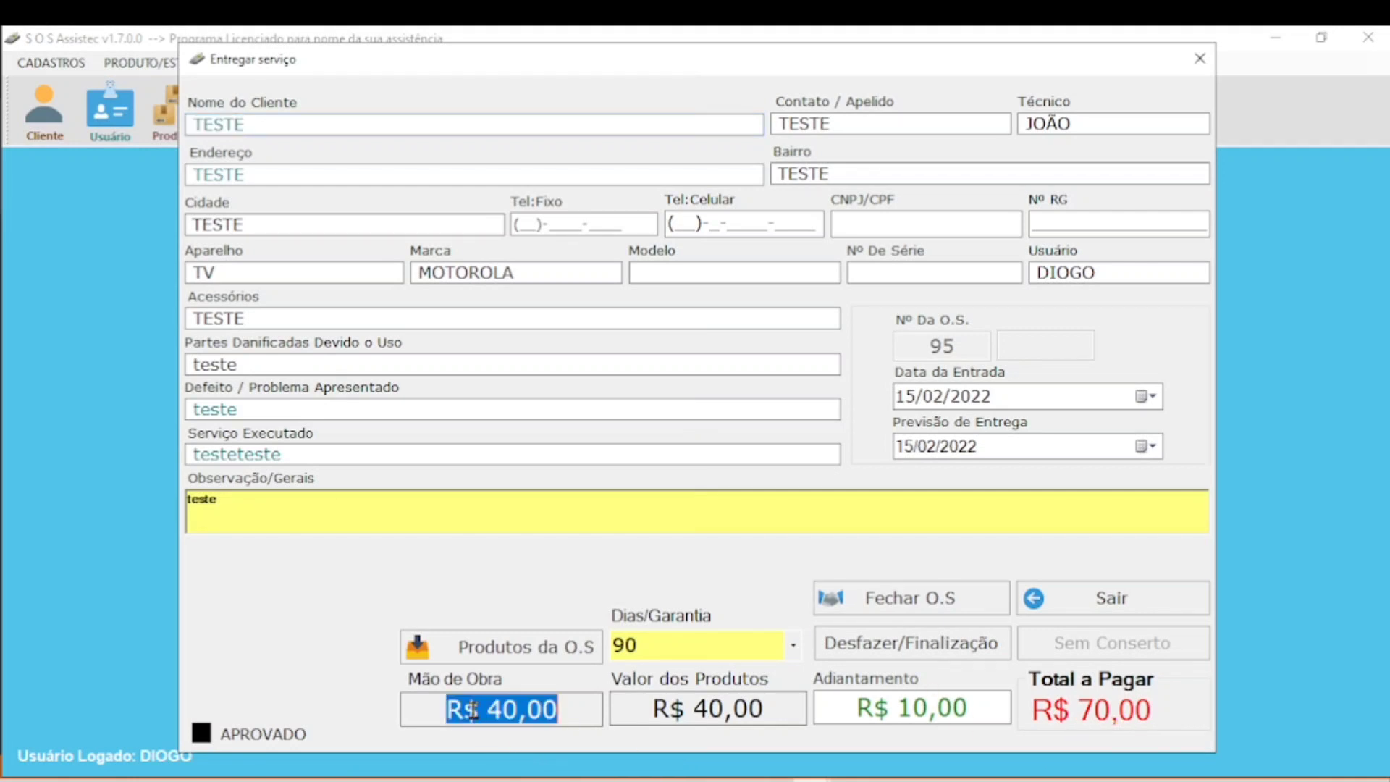
pyautogui.click(708, 709)
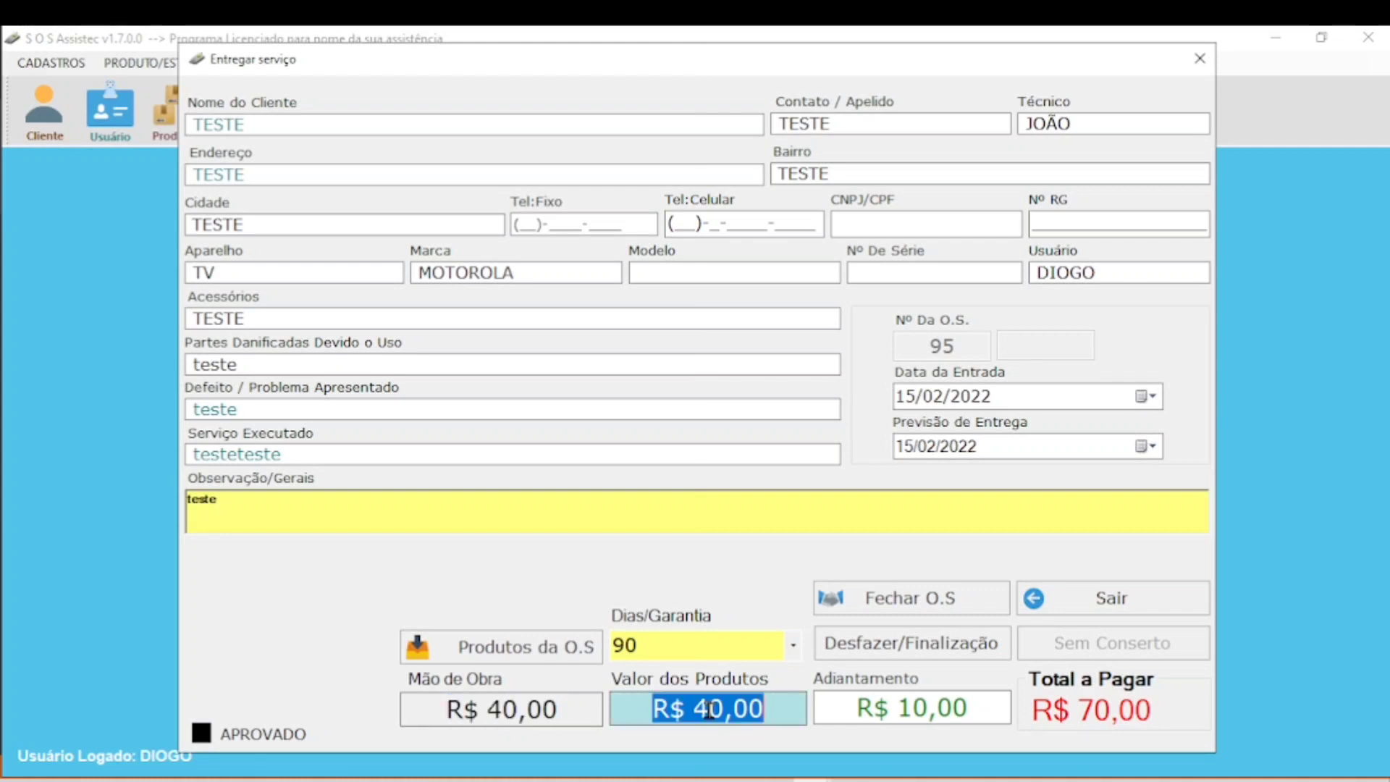
pyautogui.click(922, 709)
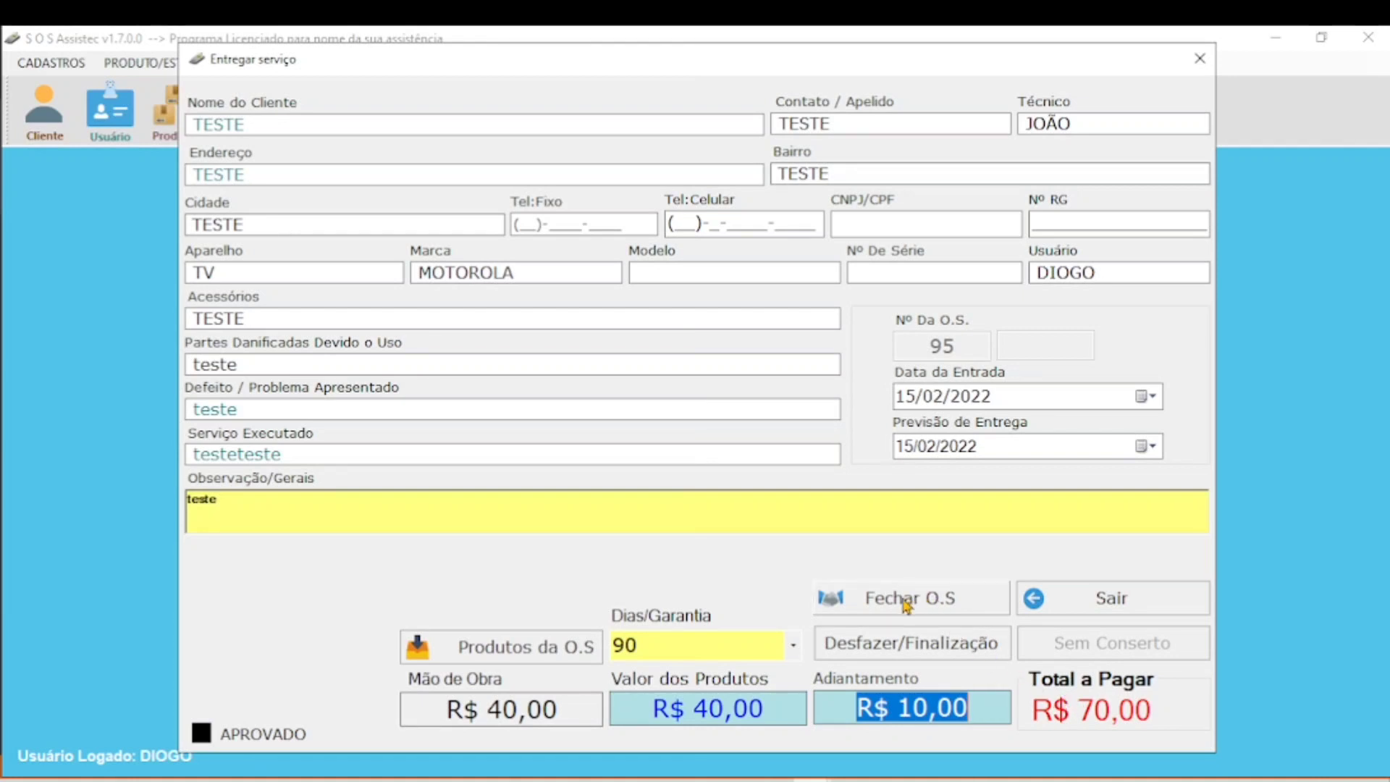
# Step: Start closing the TESTE order with Pagamento AVISTA and go through the cash, debit, credit, PIX and transfer payment fields
pyautogui.click(880, 604)
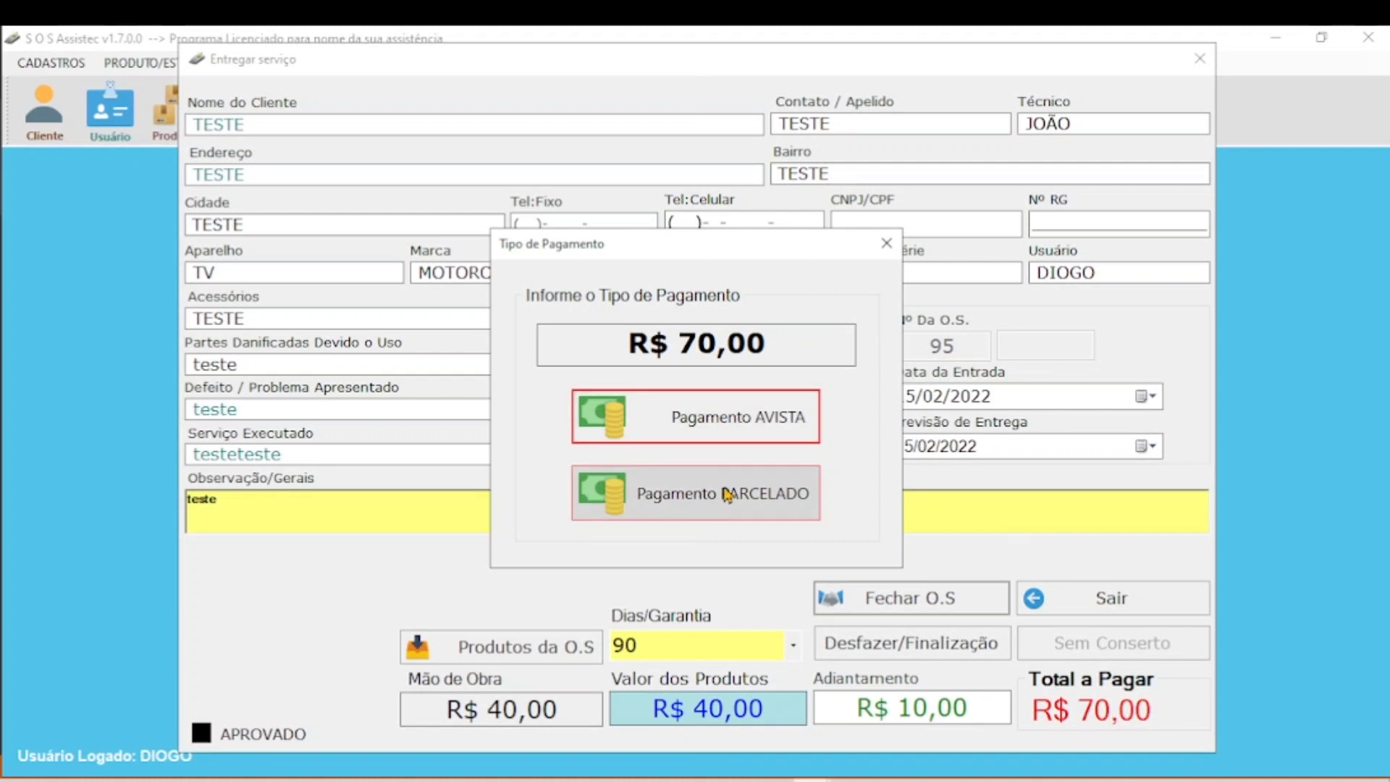
pyautogui.click(705, 424)
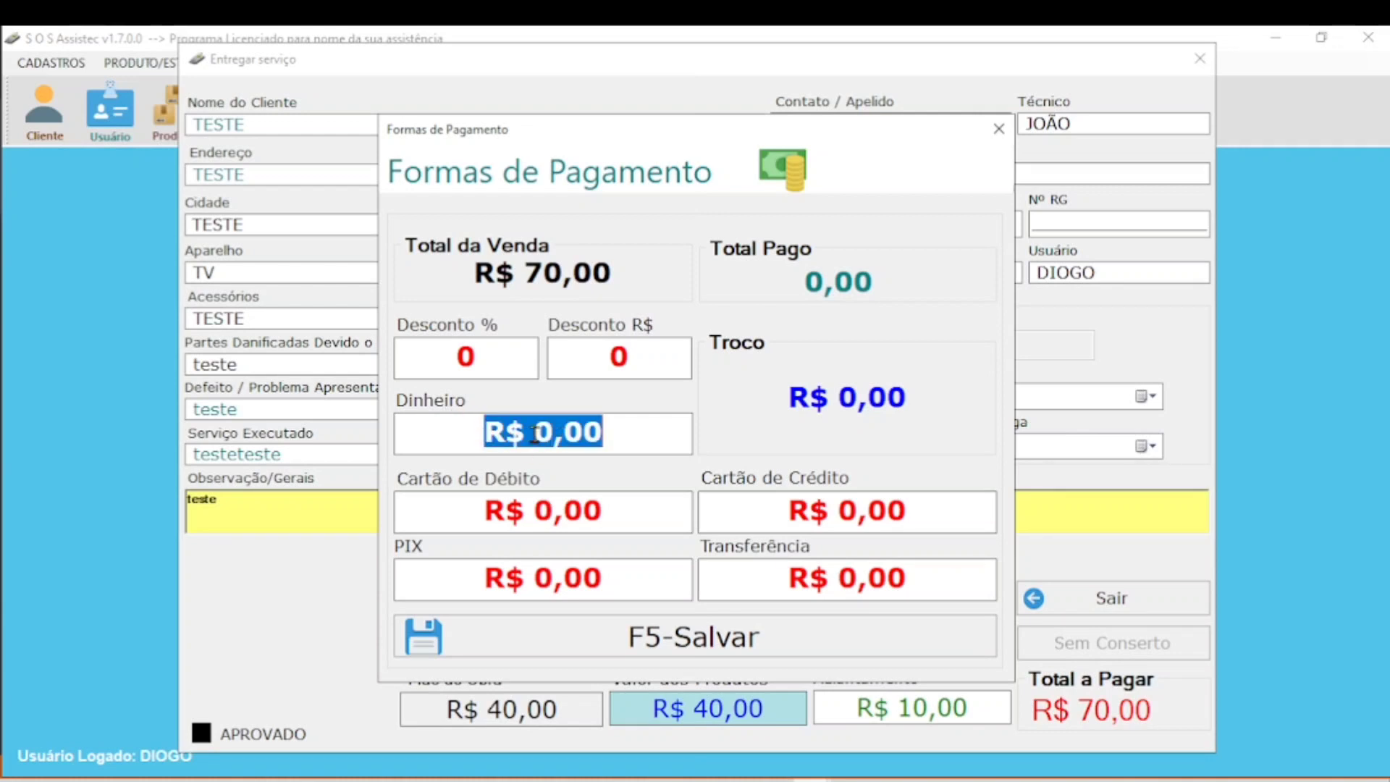
pyautogui.click(559, 517)
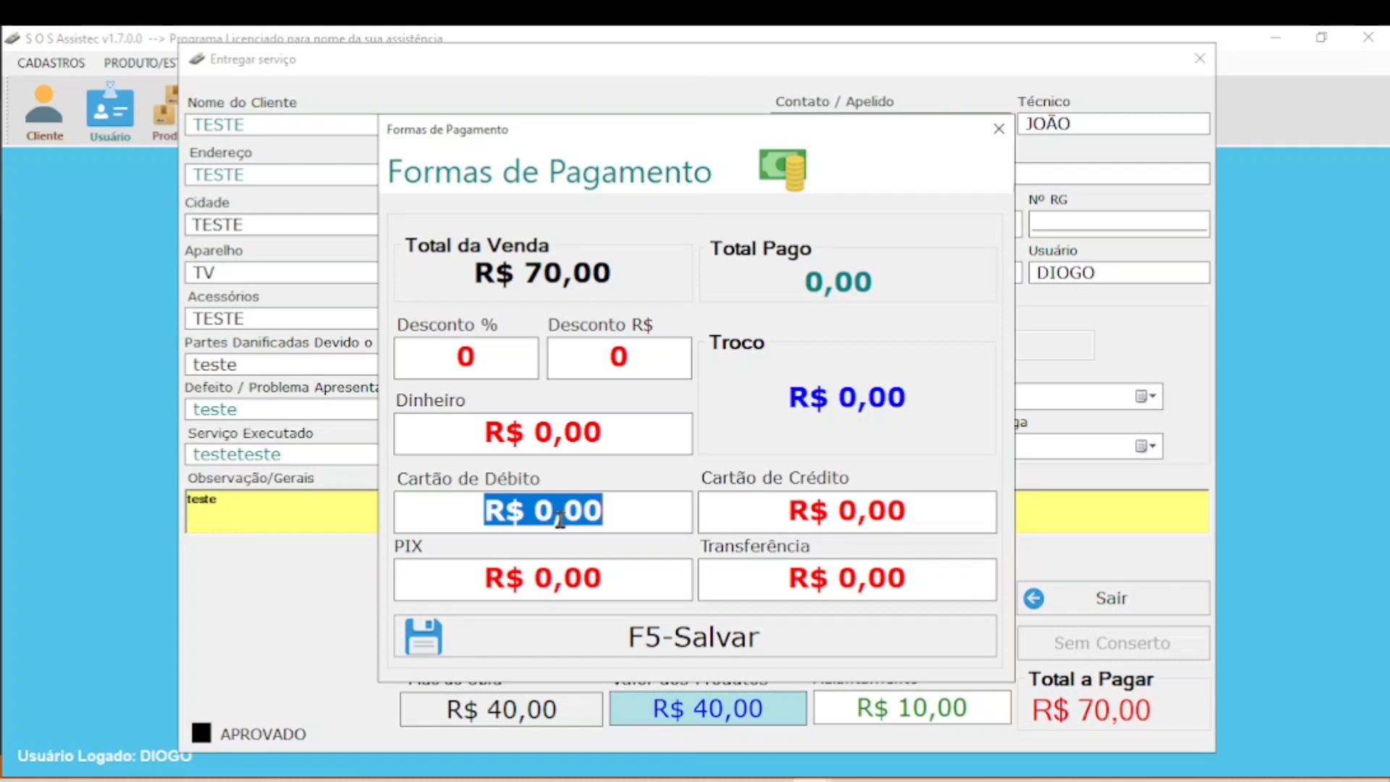
pyautogui.click(753, 520)
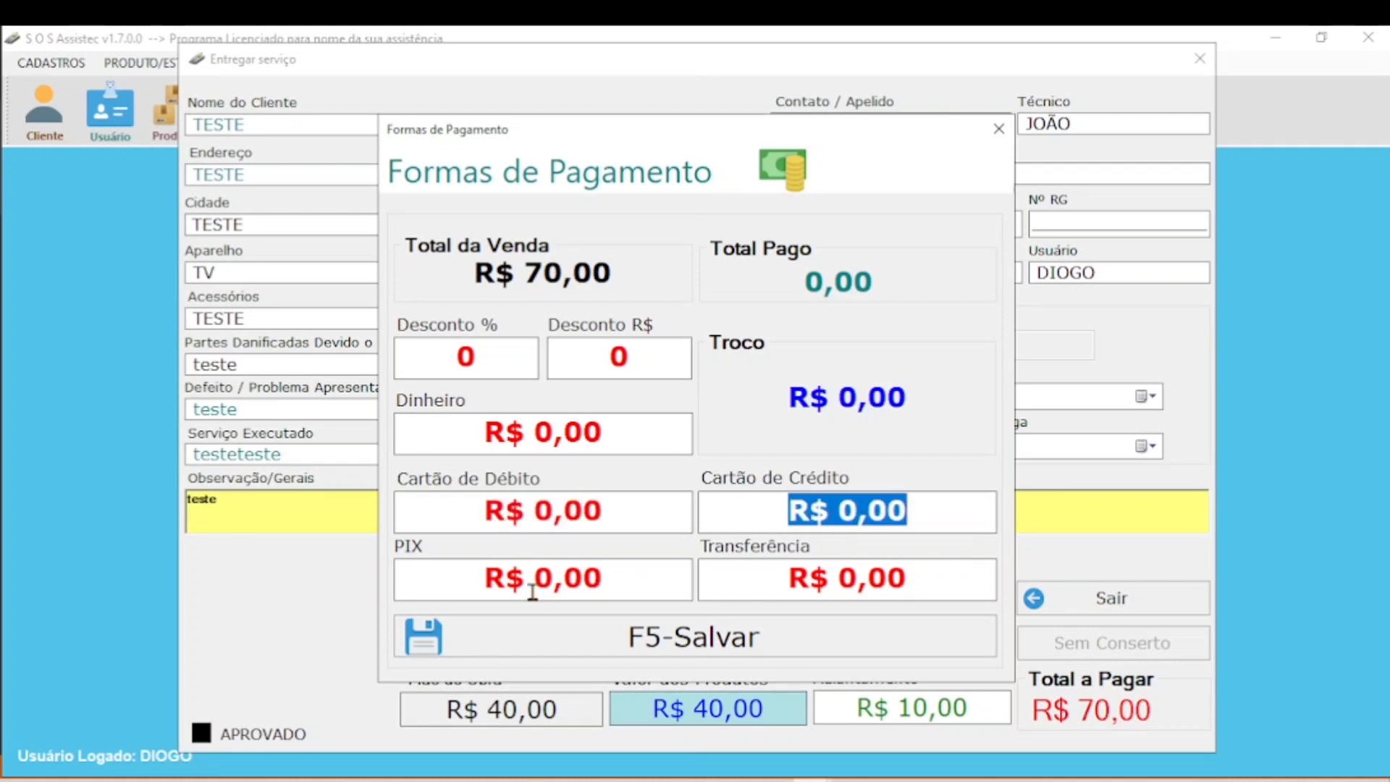
pyautogui.click(511, 576)
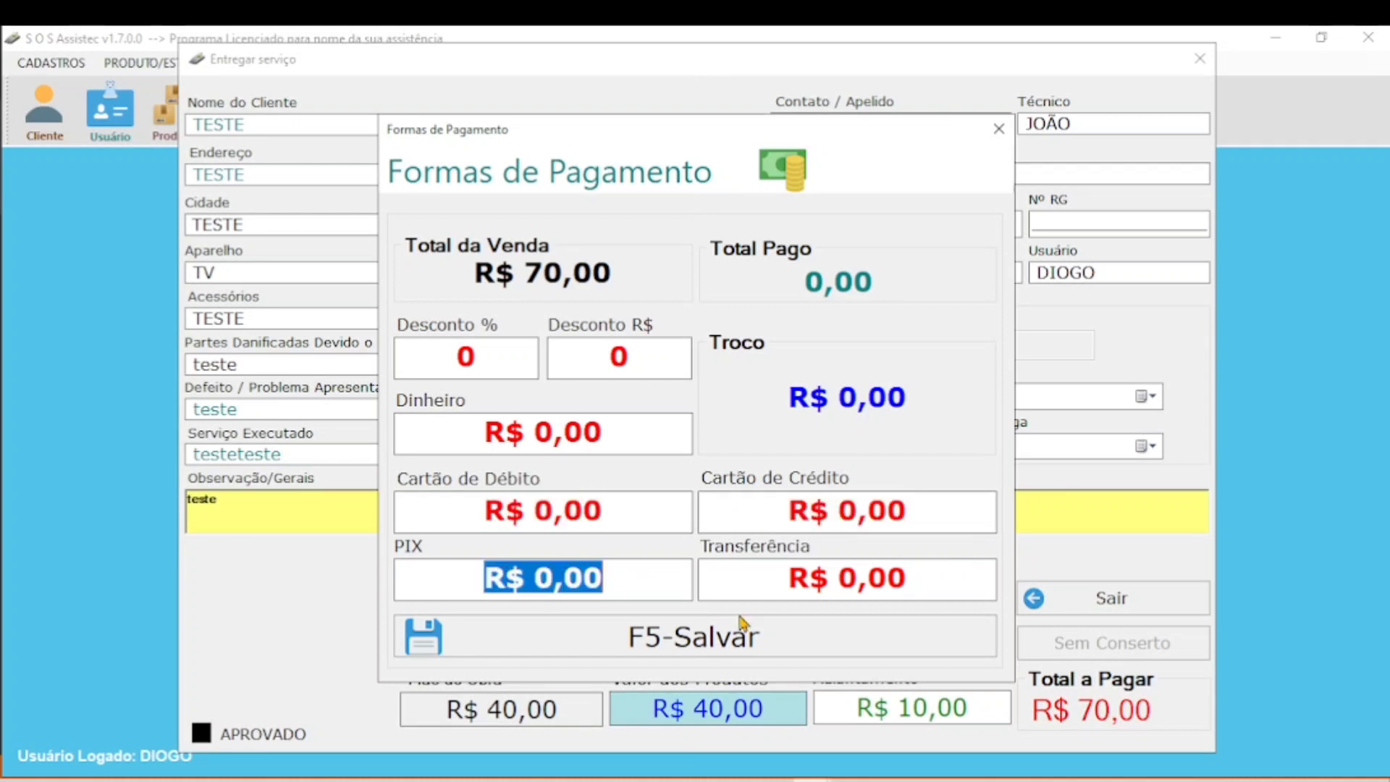
pyautogui.click(775, 574)
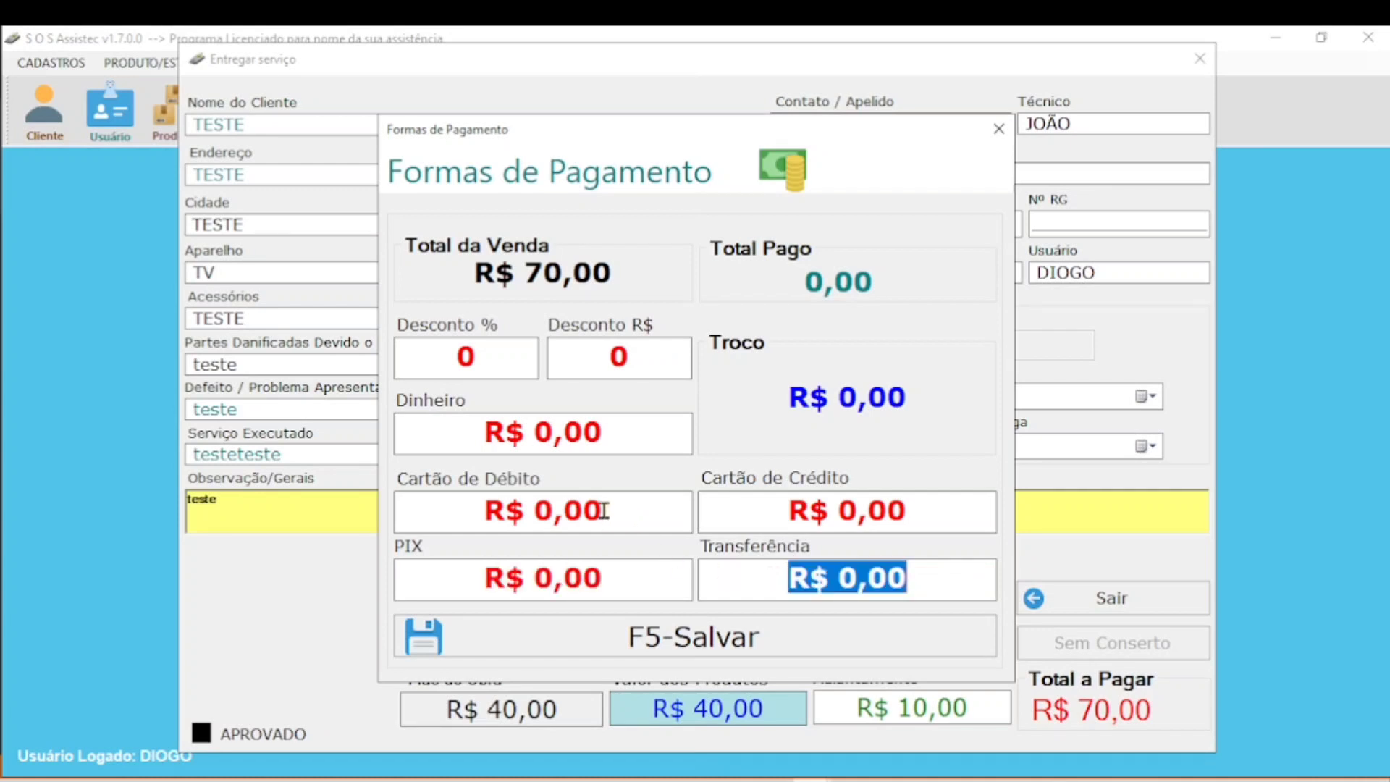
pyautogui.click(571, 432)
pyautogui.click(583, 509)
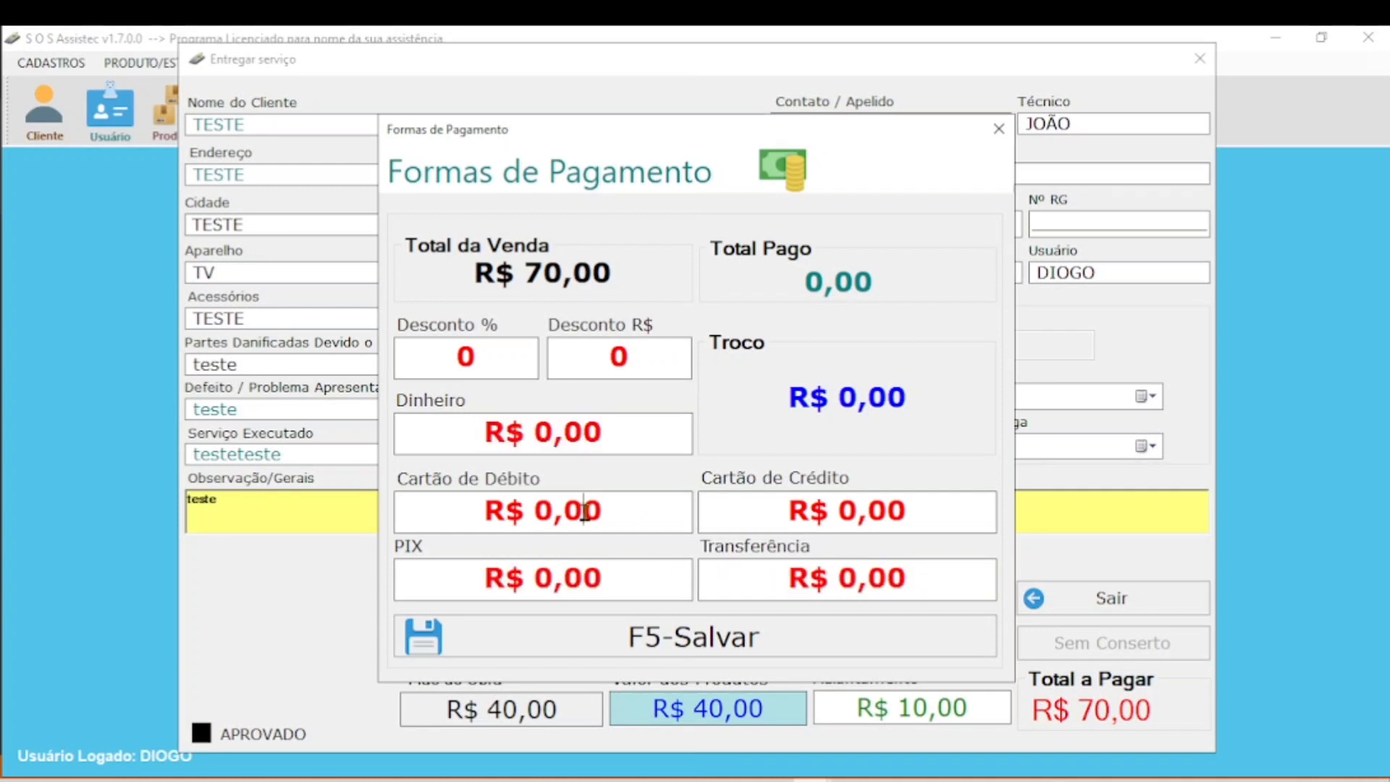
pyautogui.click(855, 516)
pyautogui.click(562, 580)
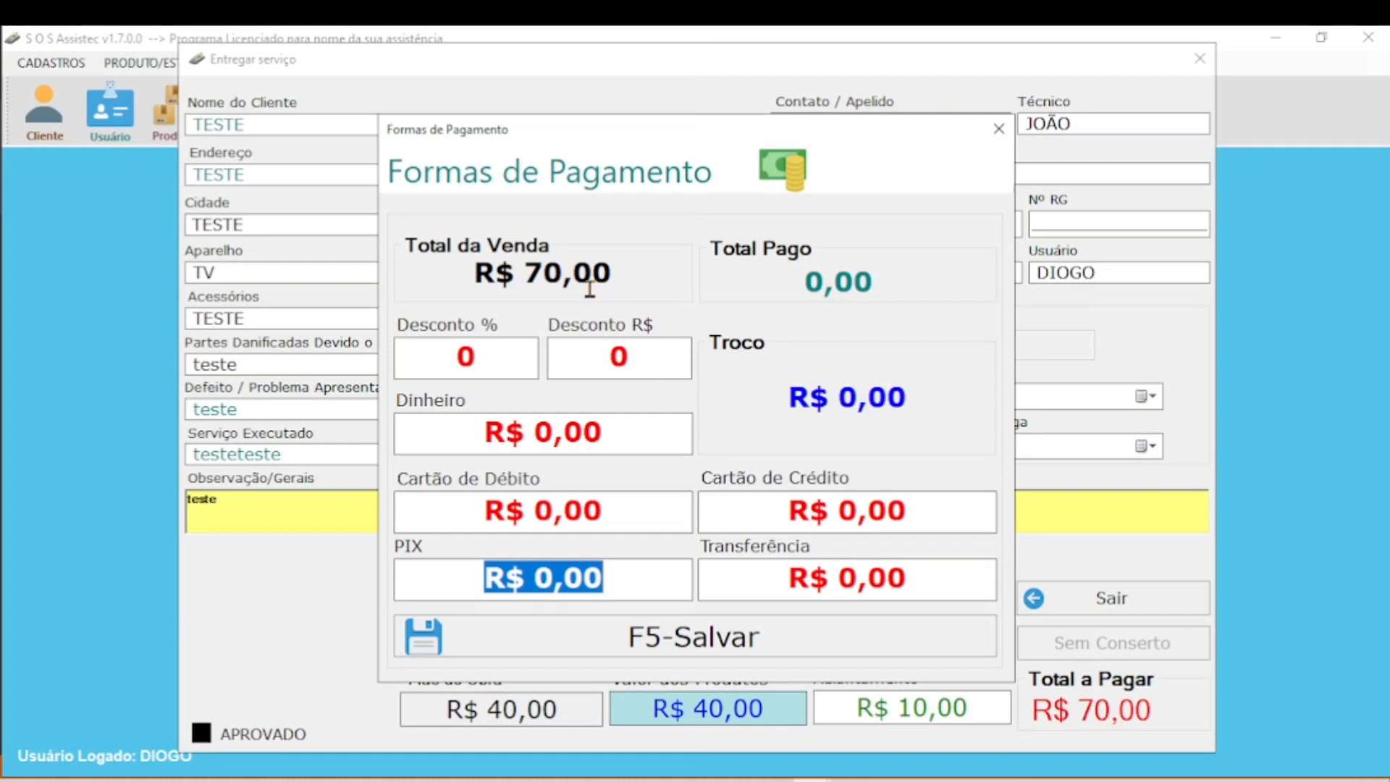
# Step: Split the payment into R$ 35,00 in Dinheiro and R$ 35,00 by PIX
pyautogui.click(551, 419)
pyautogui.write('35')
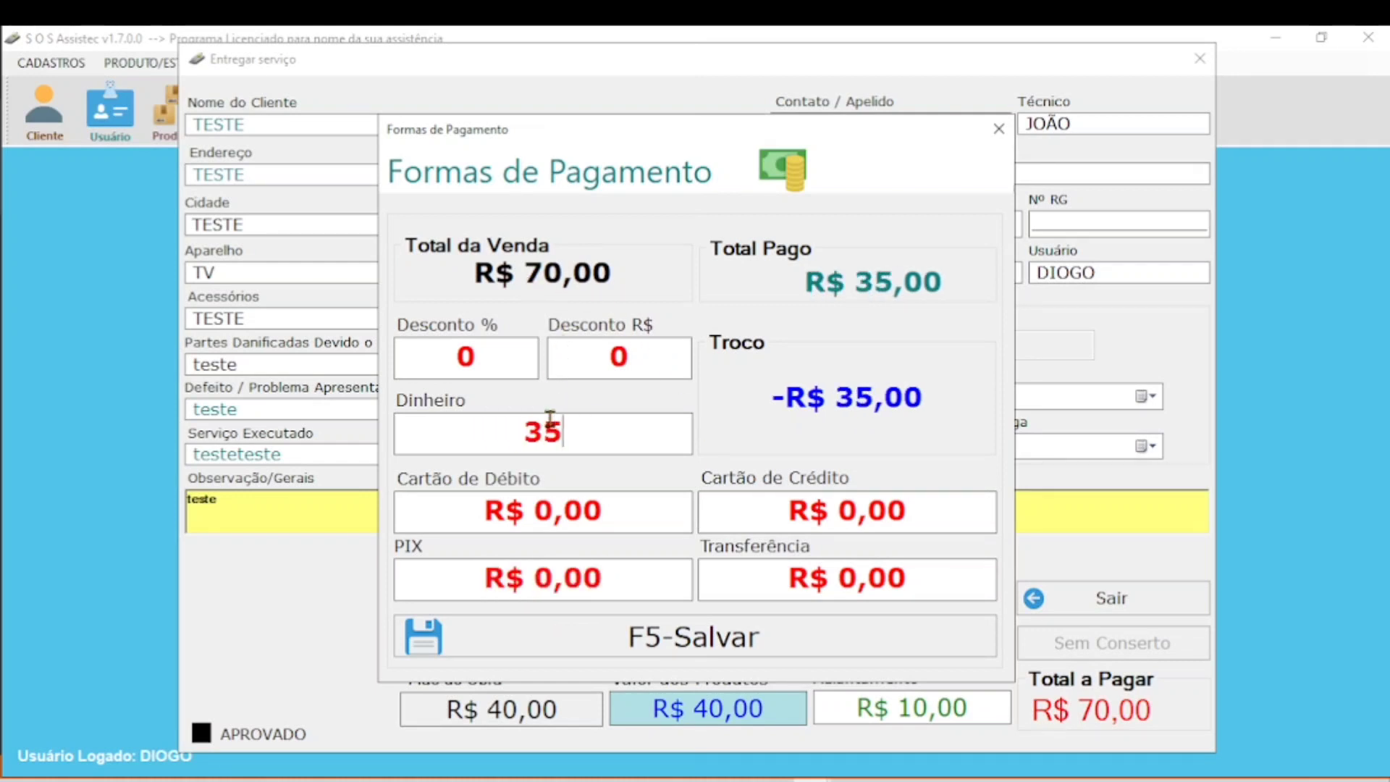
pyautogui.click(544, 579)
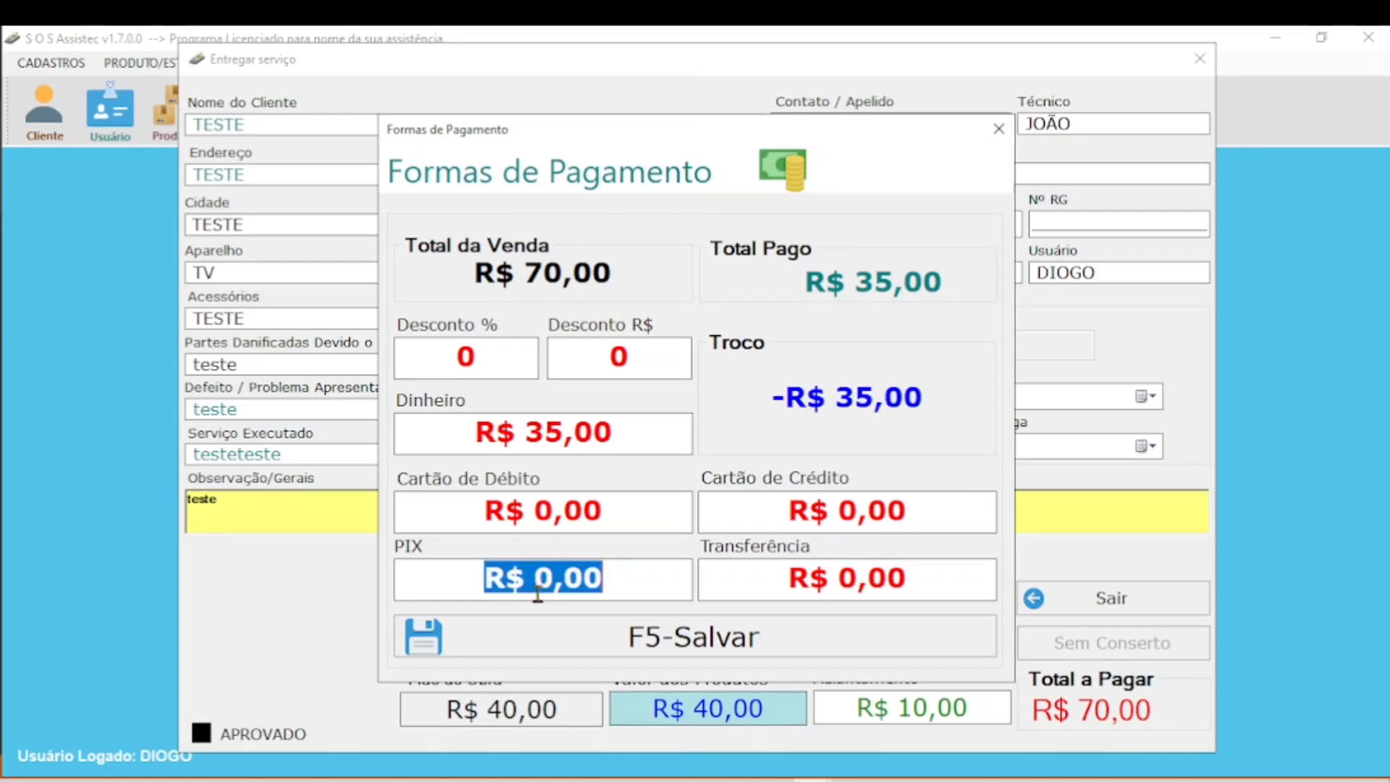
pyautogui.write('35')
pyautogui.click(800, 576)
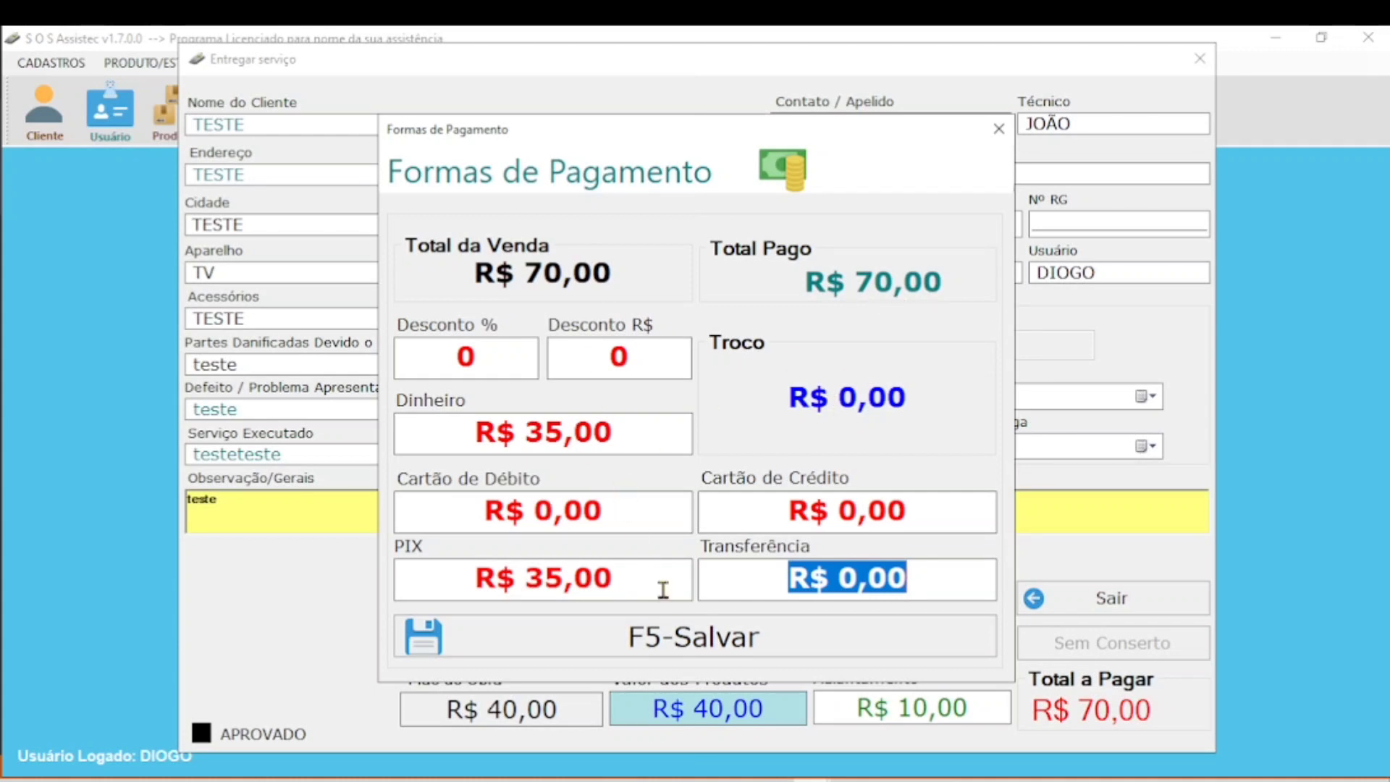
# Step: Save the payment, confirm the write-off (Baixa) of the service order, and decline printing
pyautogui.click(727, 643)
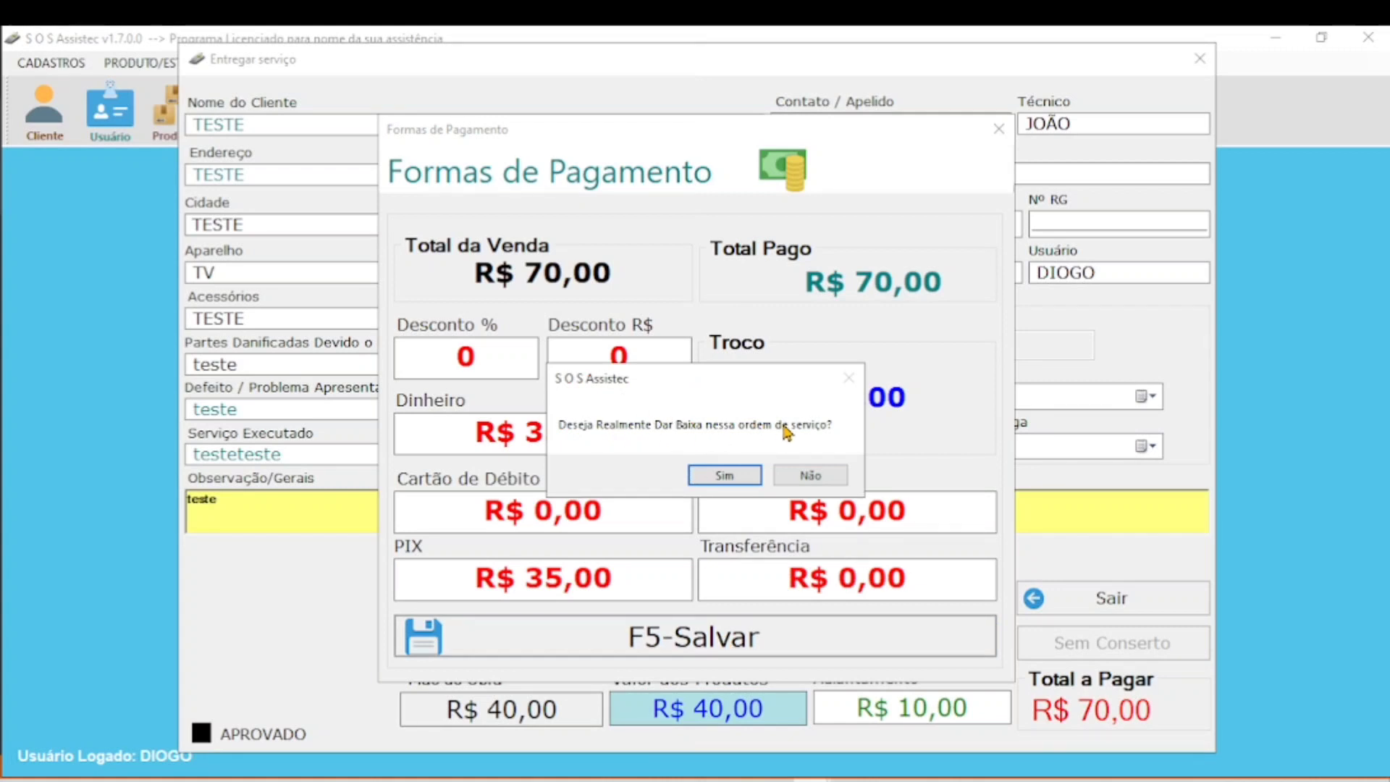
pyautogui.click(725, 476)
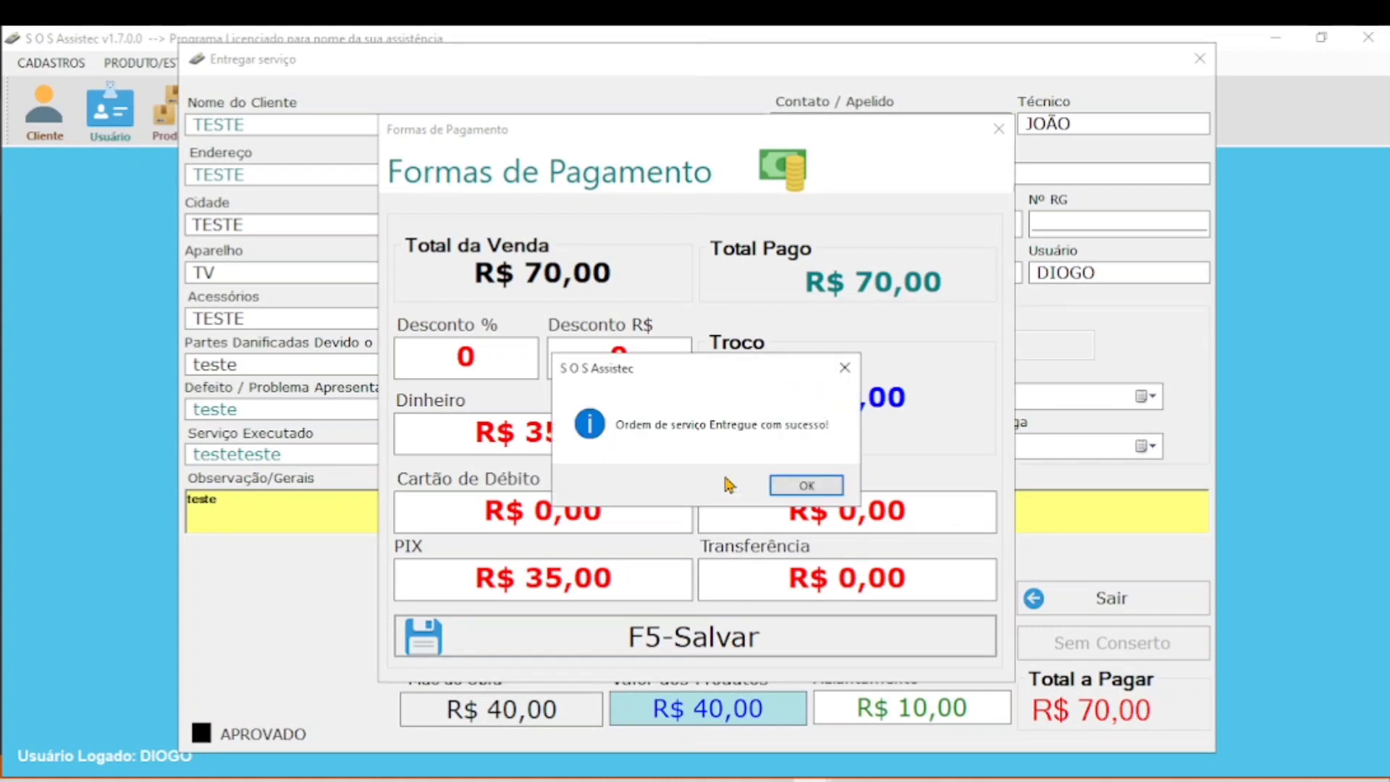
pyautogui.press('Return')
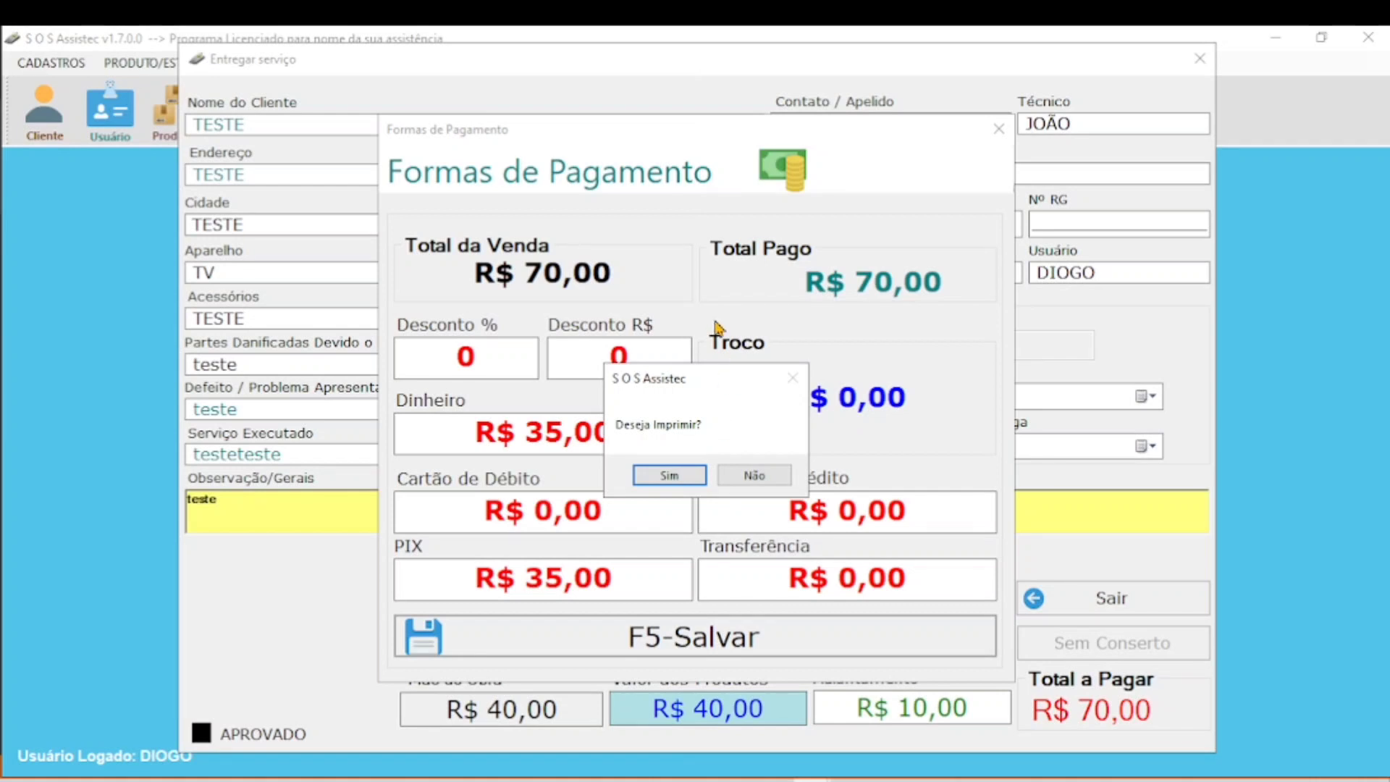
pyautogui.click(766, 481)
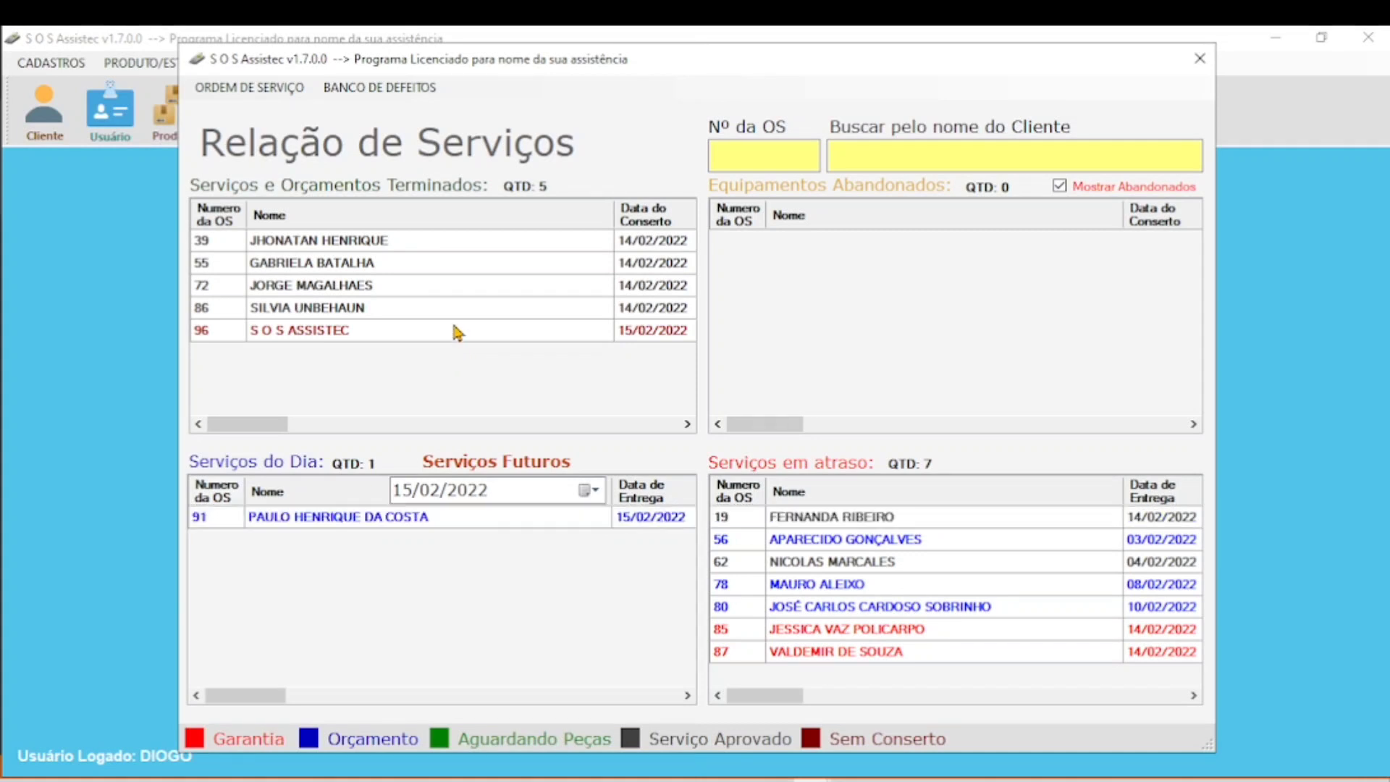
# Step: Close the Relação de Serviços and open the Relatório Histórico de OS Consertada report
pyautogui.click(1204, 60)
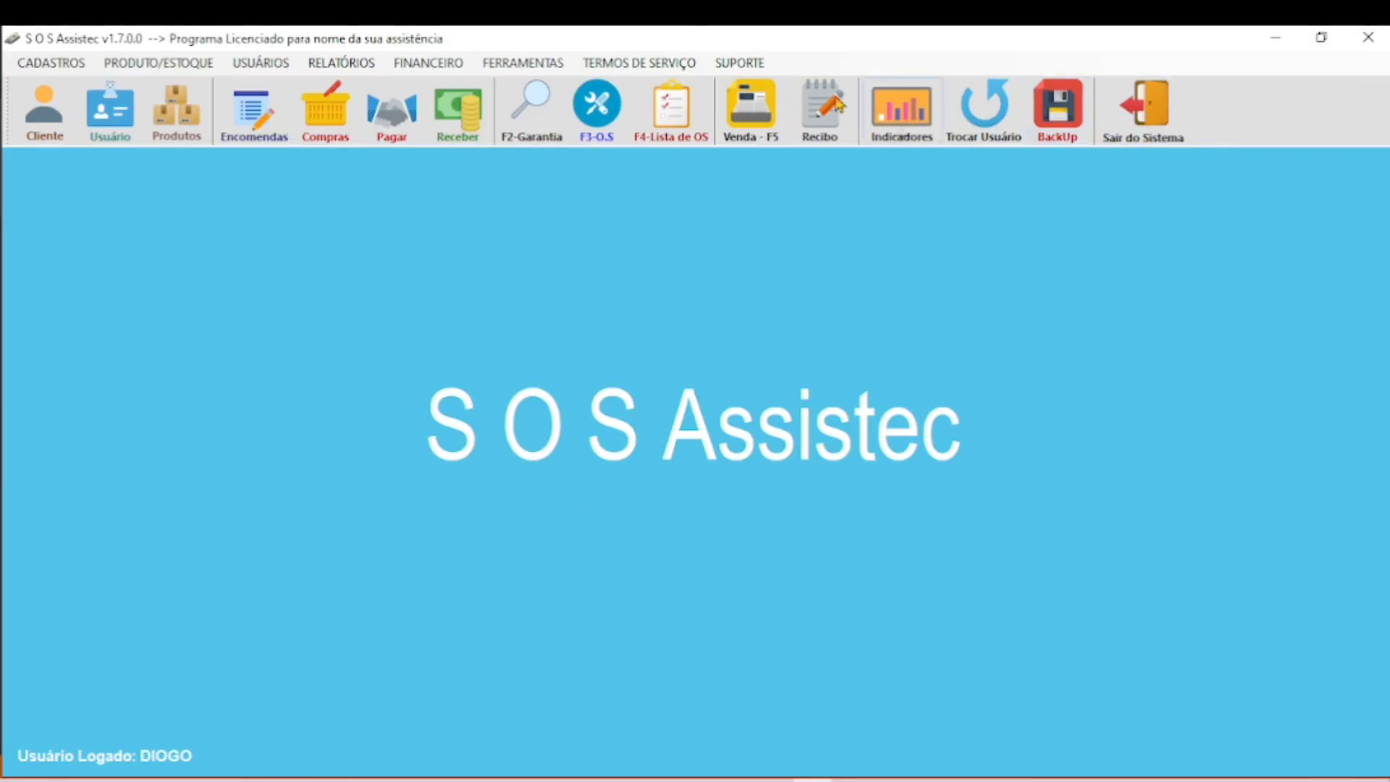
pyautogui.click(350, 65)
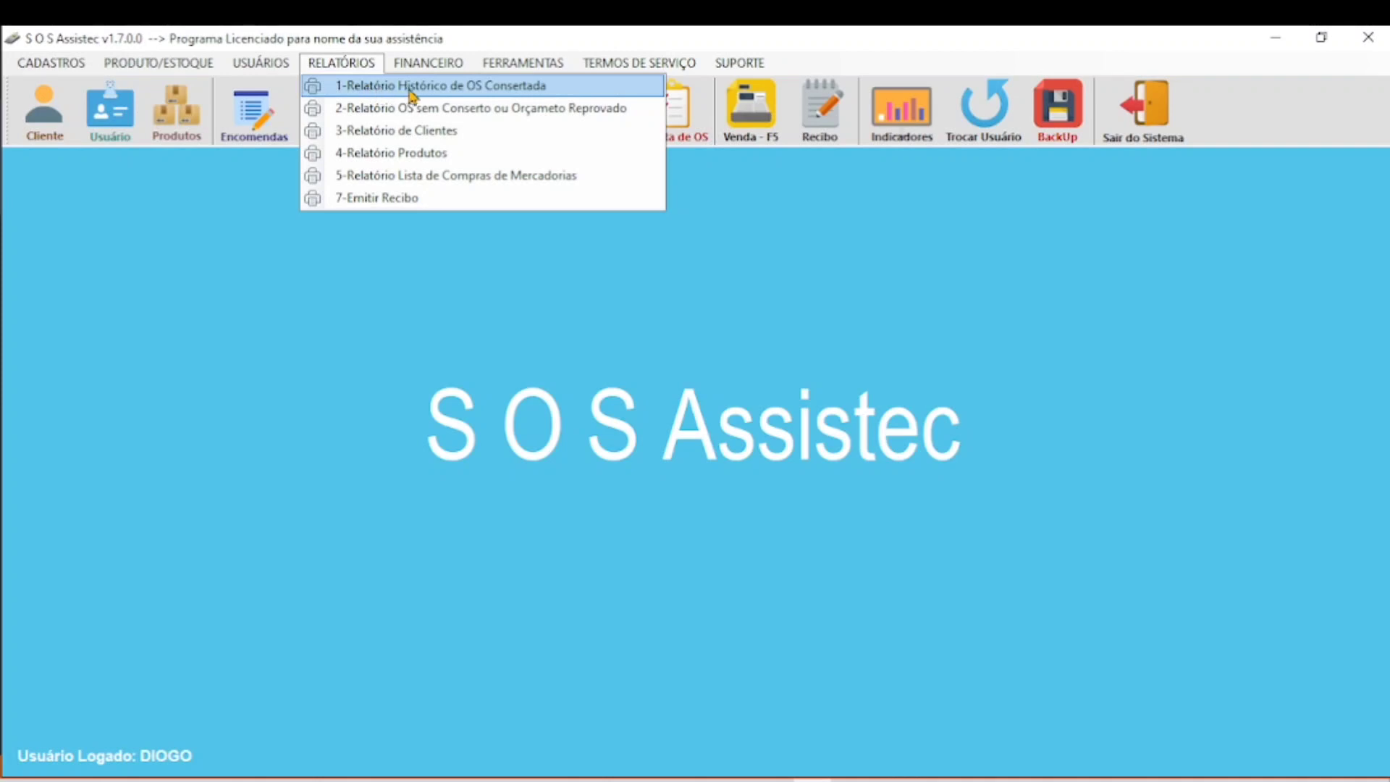
pyautogui.click(470, 88)
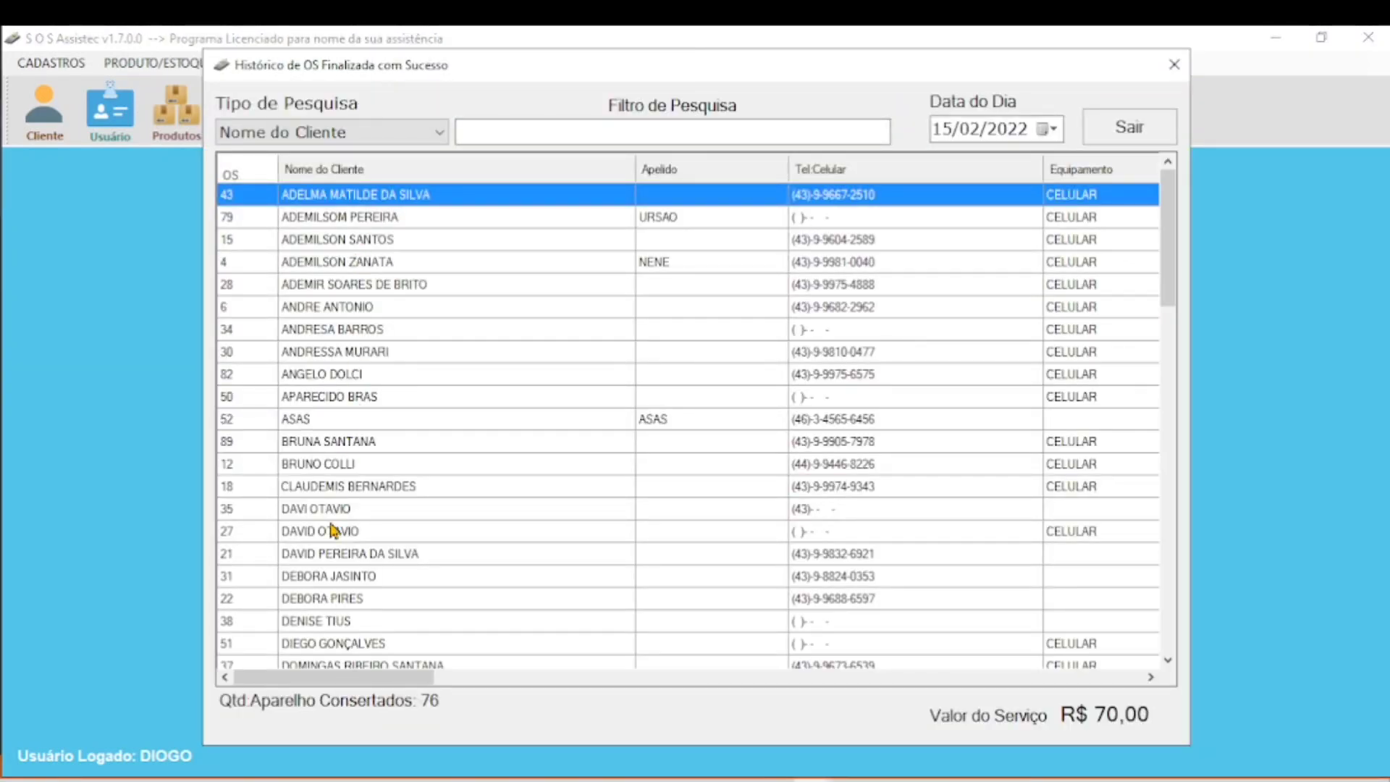
# Step: Find the delivered TESTE order in the repaired orders history, view its details and close them
pyautogui.scroll(-12, 341, 492)
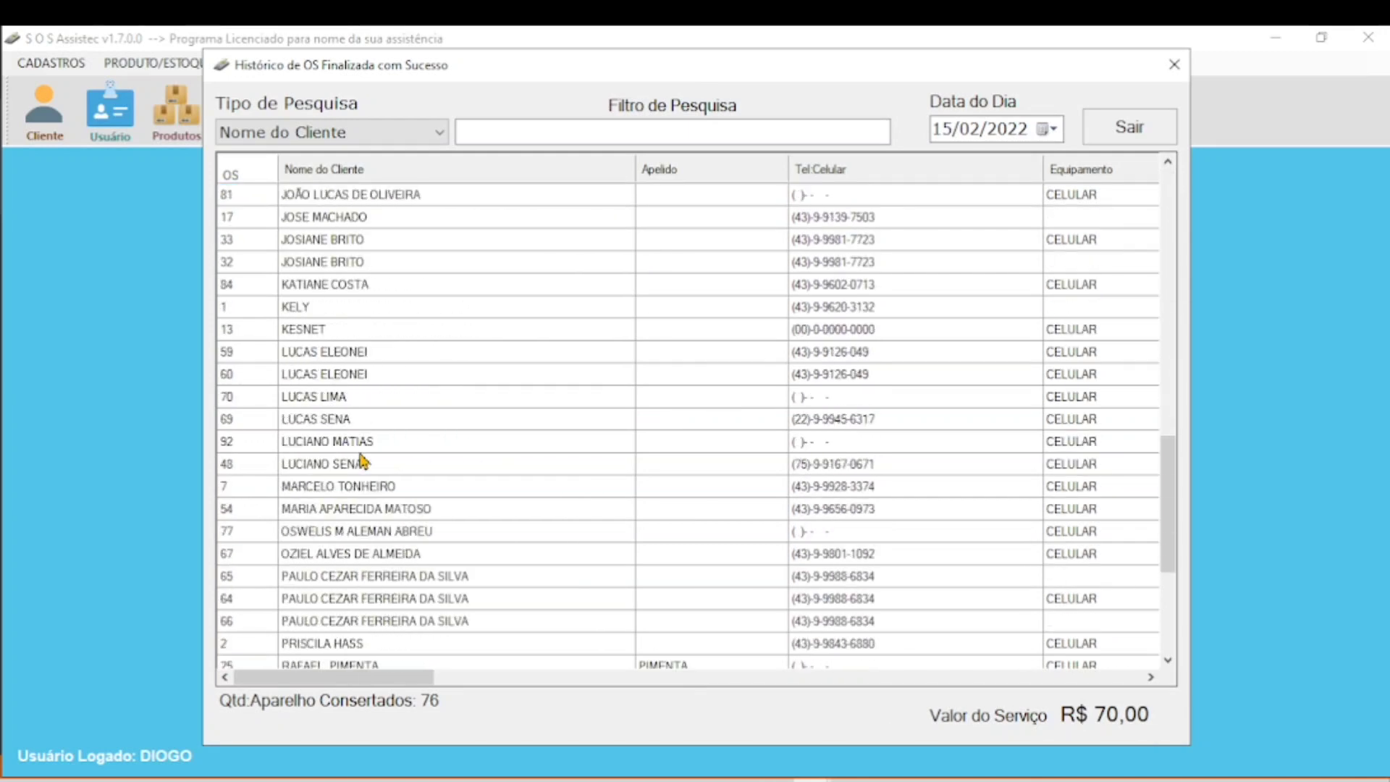
pyautogui.scroll(-4, 370, 459)
pyautogui.scroll(10, 376, 456)
pyautogui.scroll(-5, 383, 467)
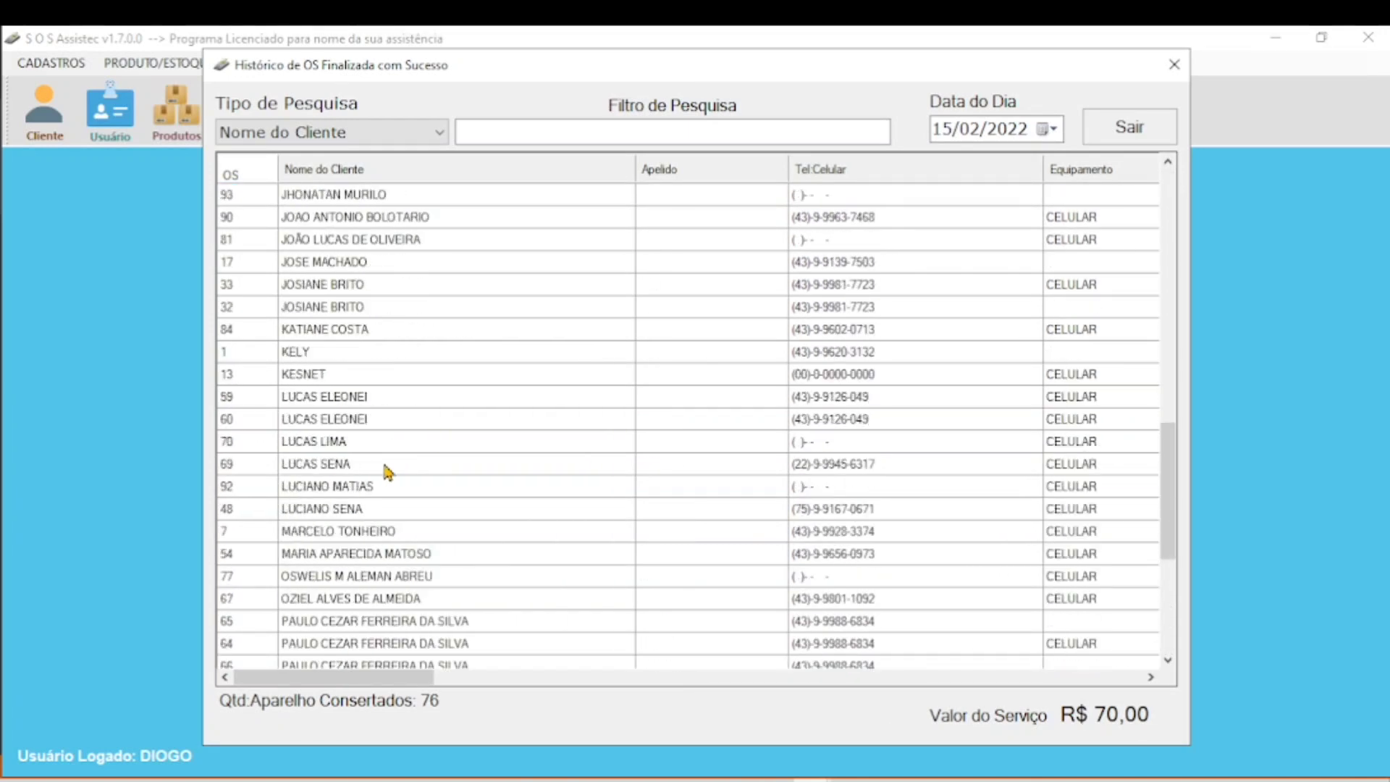
pyautogui.scroll(-5, 389, 472)
pyautogui.doubleClick(312, 534)
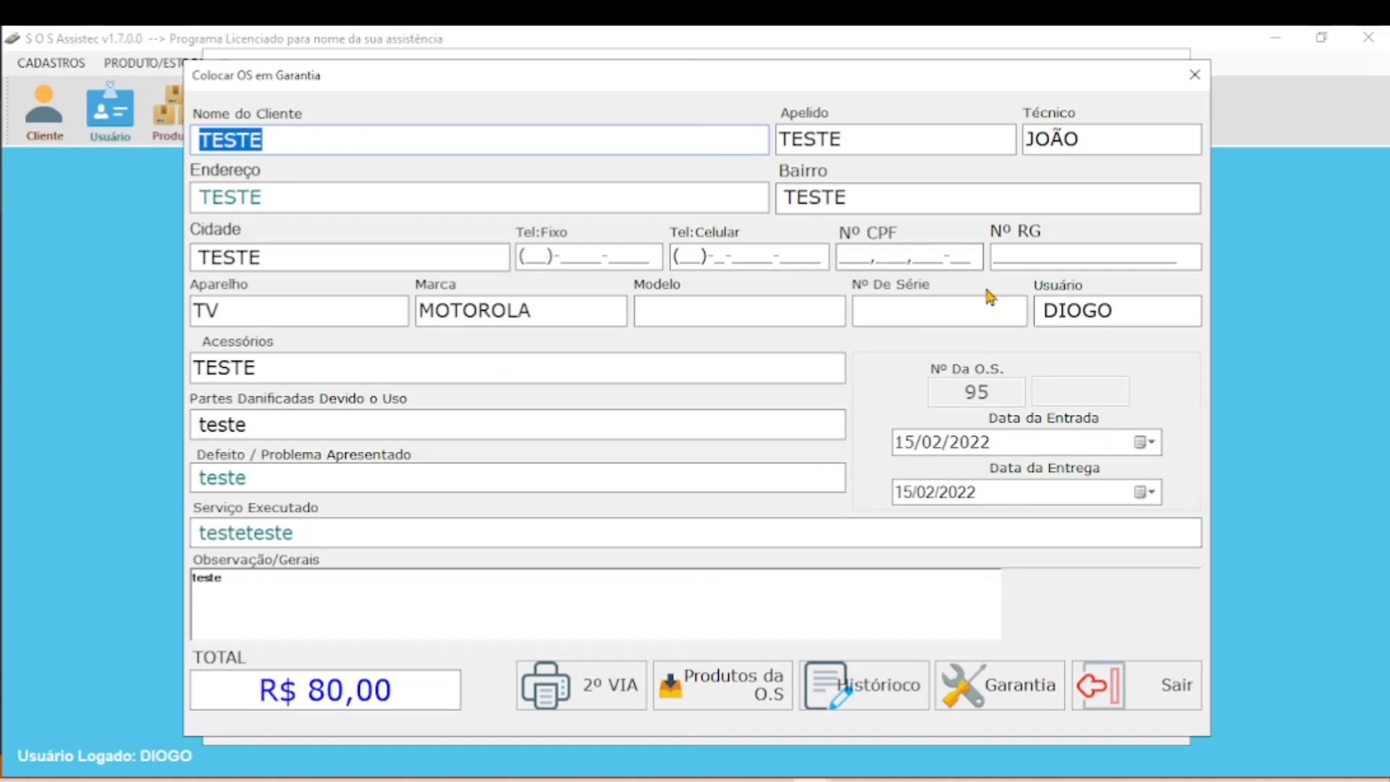
pyautogui.click(1194, 75)
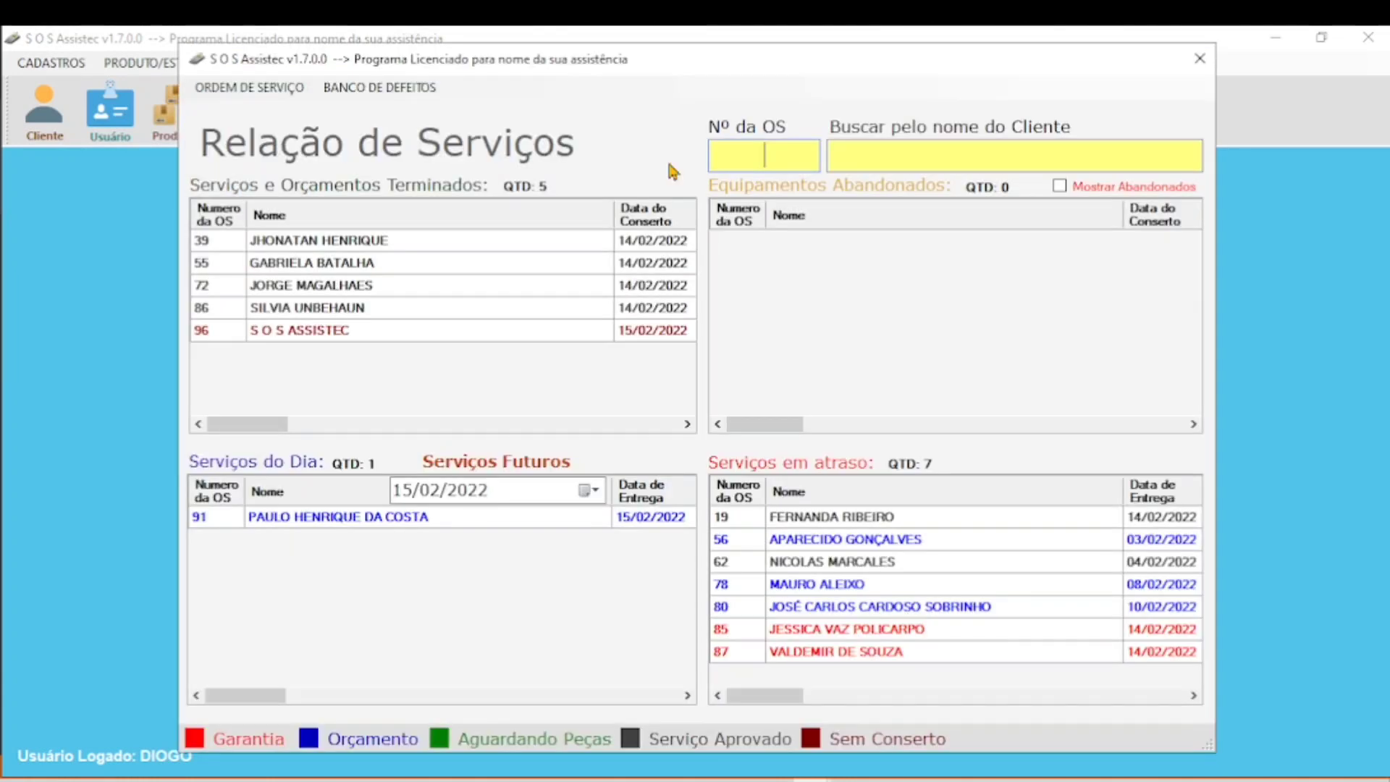